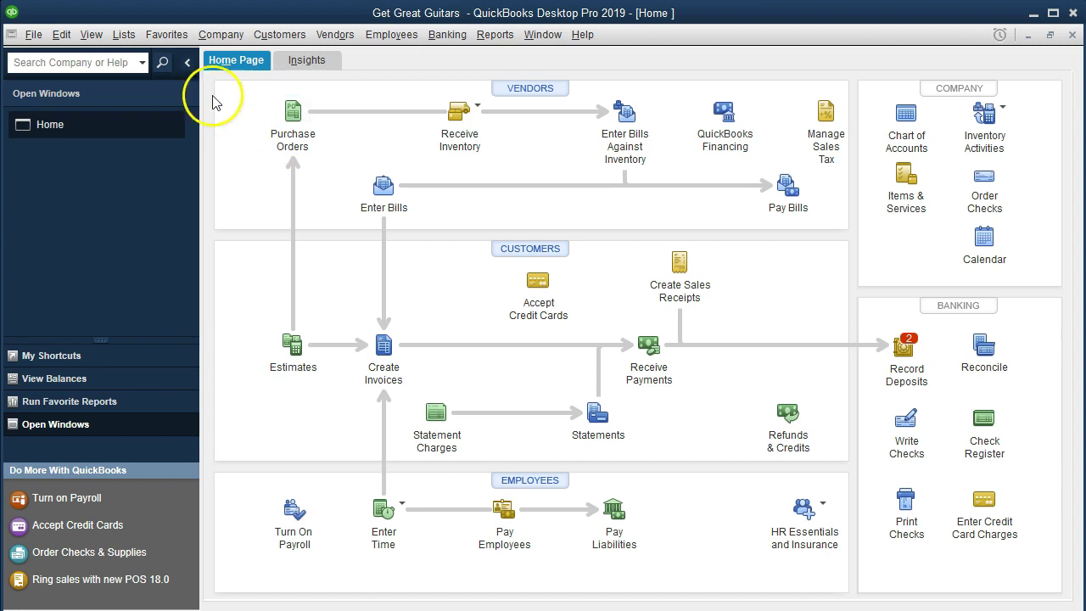
- Glance at the Lists menu, then start a new purchase order and view its vendor list
left_click(131, 41)
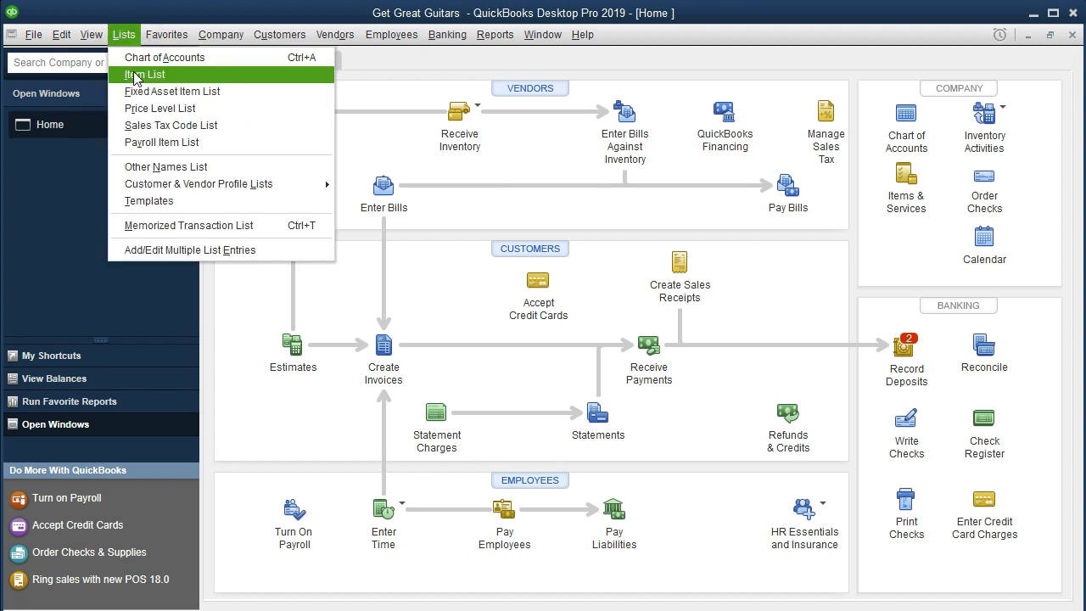
left_click(230, 316)
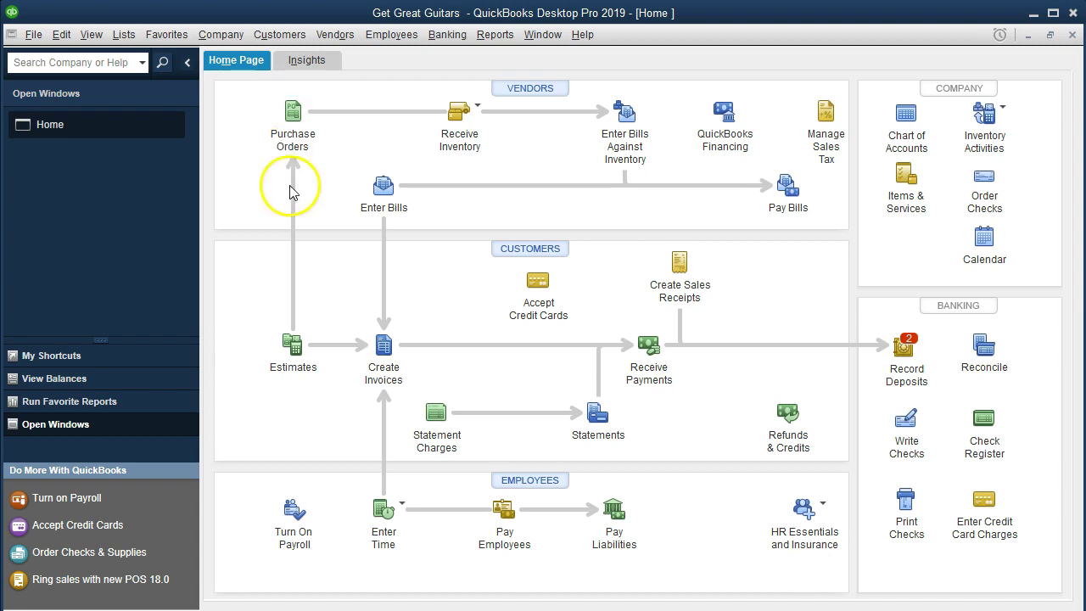
left_click(299, 113)
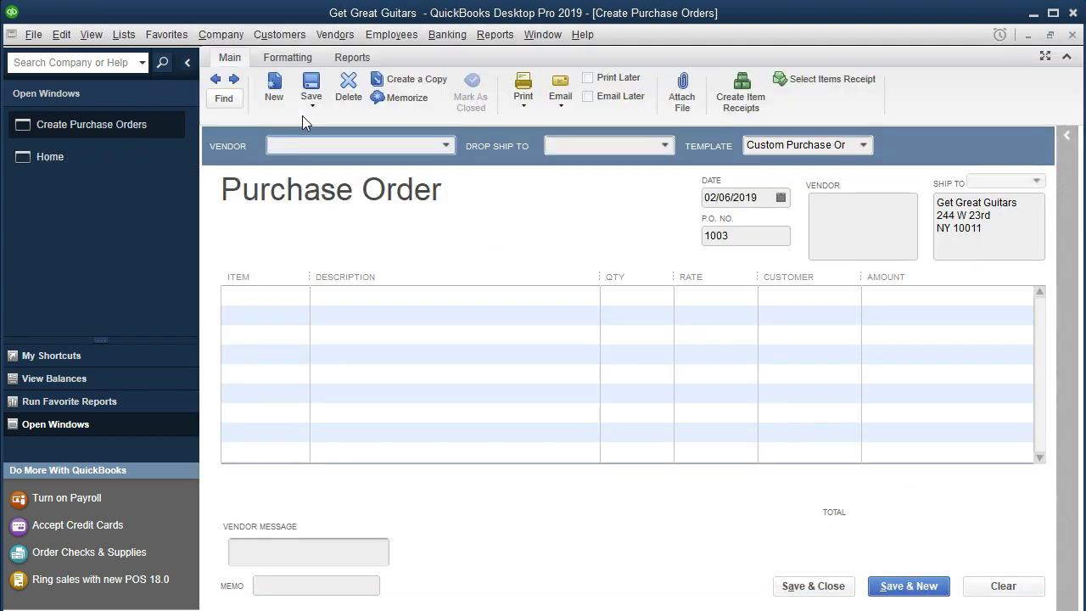
left_click(447, 146)
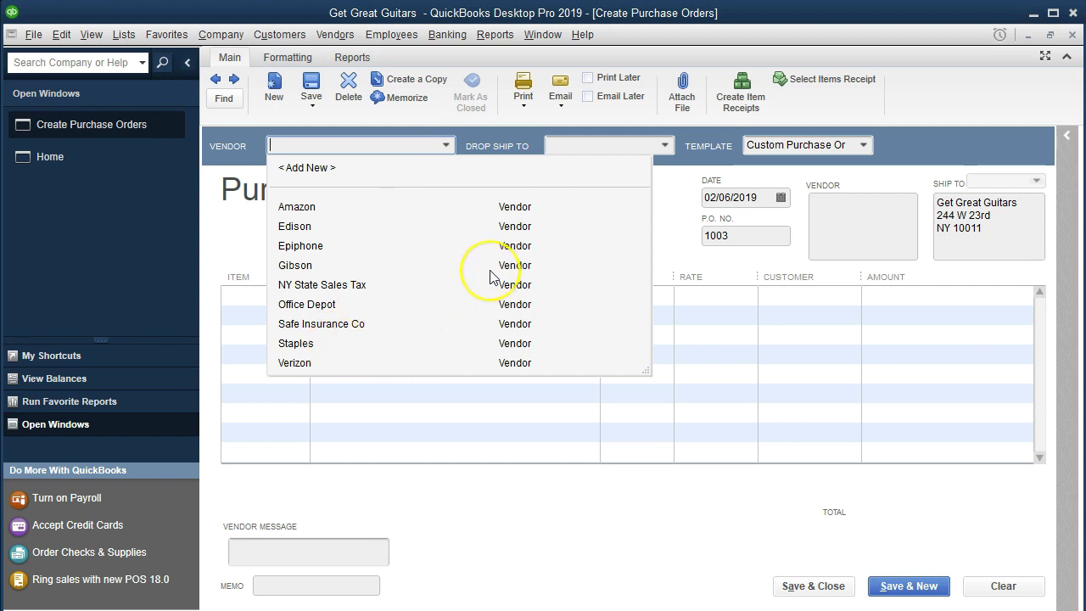
- Check the Vendors menu, then enter 'Fender' in the purchase order's Vendor field
left_click(358, 146)
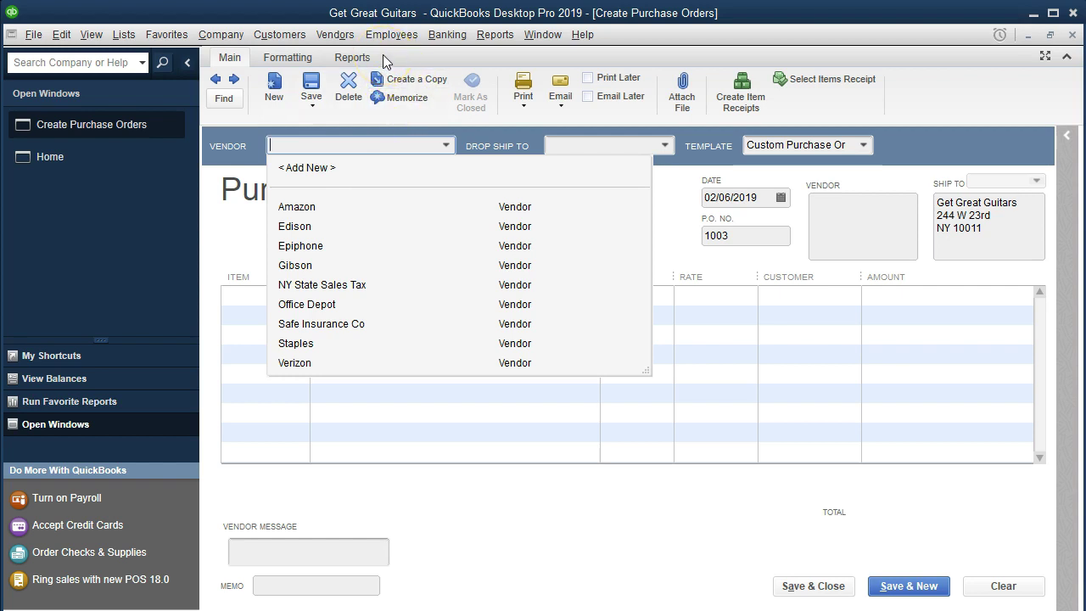
left_click(348, 39)
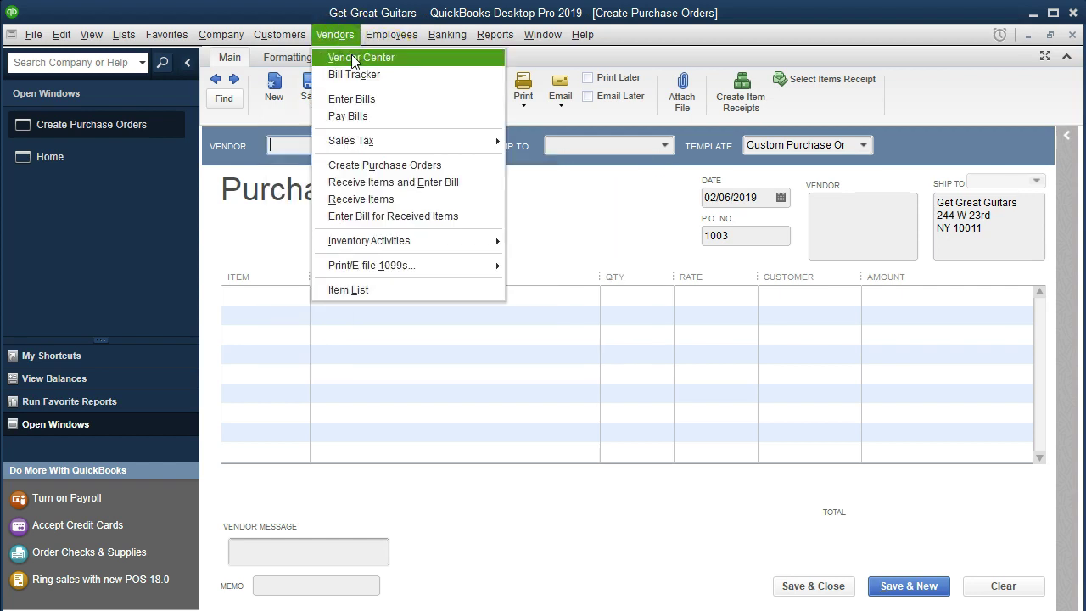
left_click(293, 145)
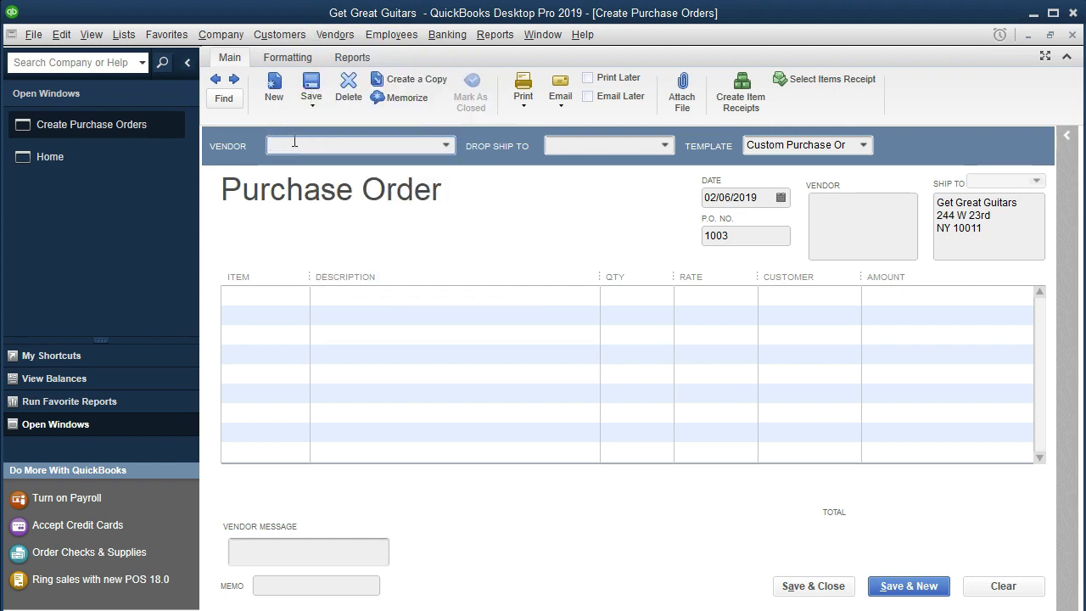
type("Fe")
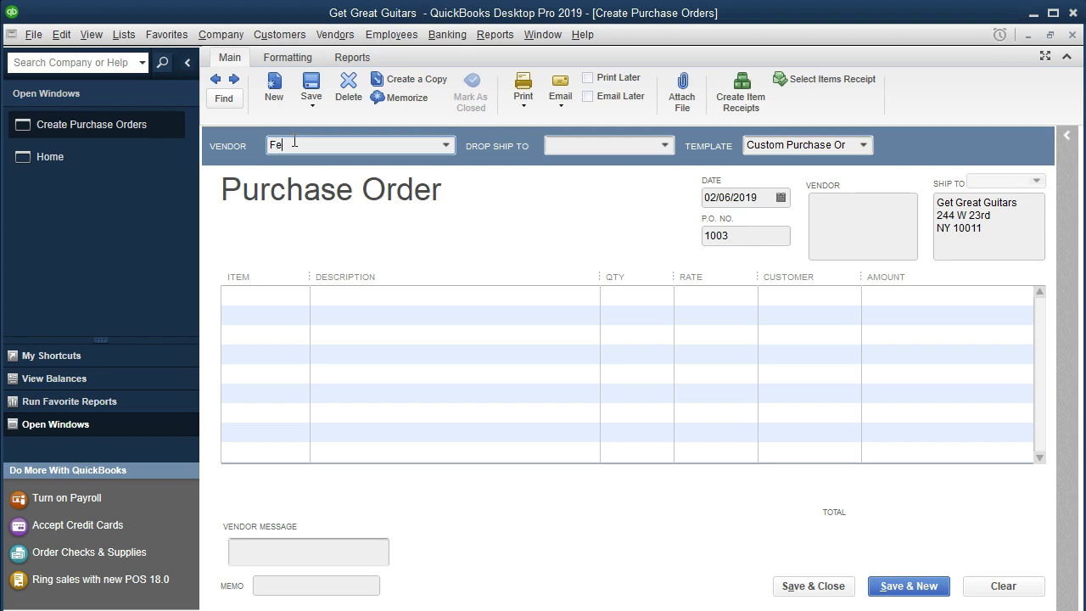
type("nder")
- Quick Add Fender as a new vendor for the purchase order
left_click(293, 155)
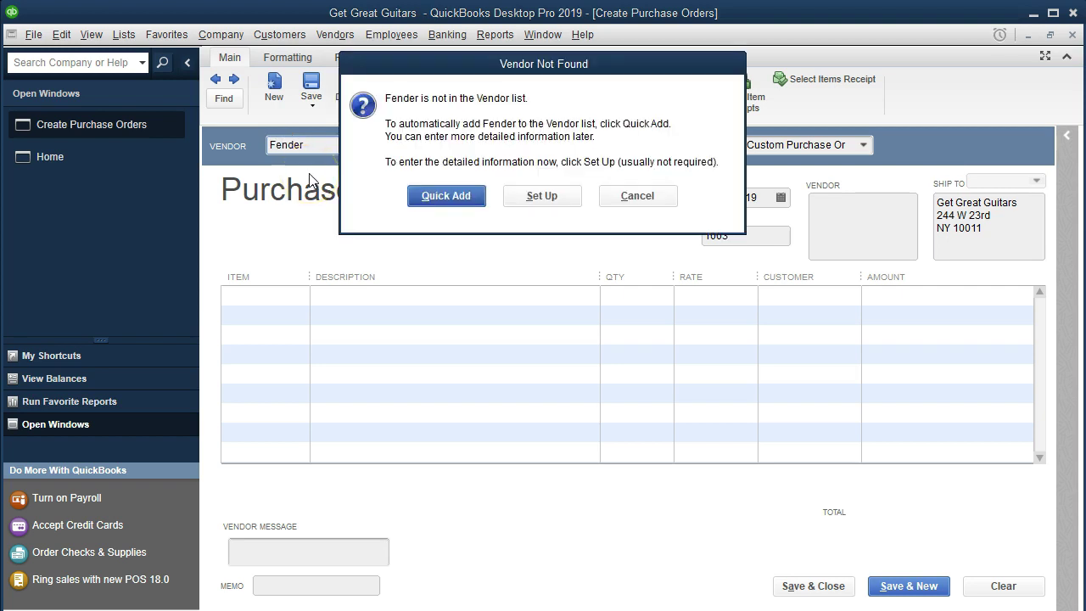
left_click(512, 203)
left_click(476, 206)
left_click(474, 204)
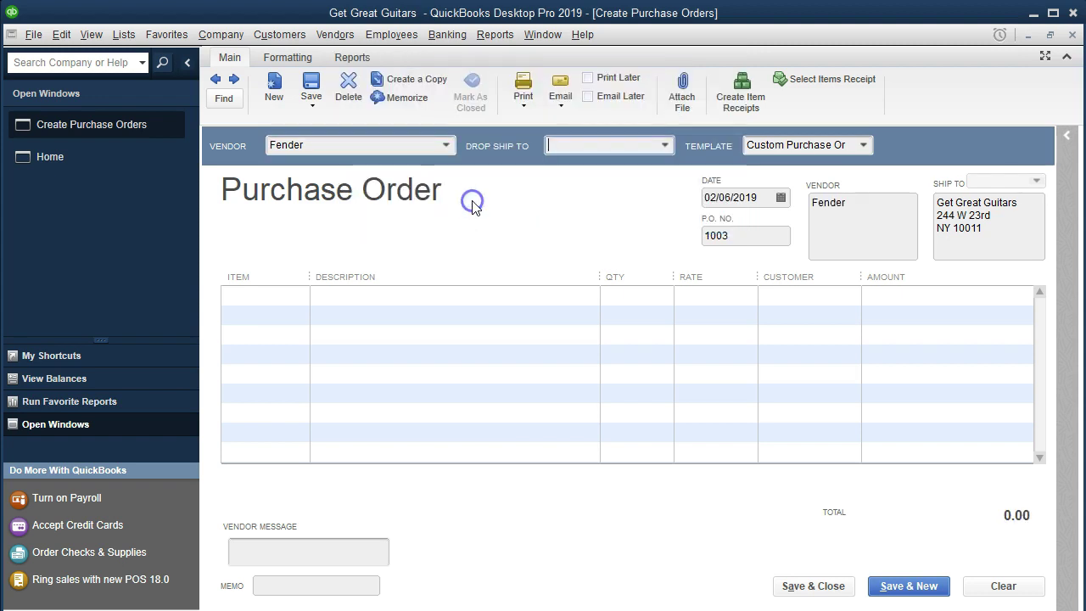
- Change the order date to 02/09/2019 and move through the header to the first item row
key("Tab")
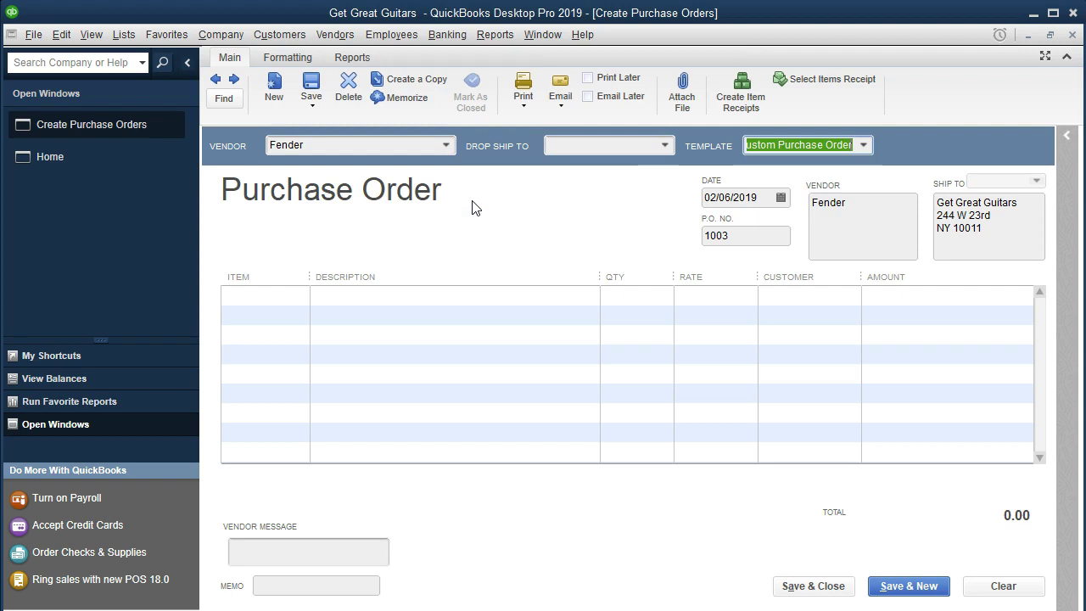
key("Tab")
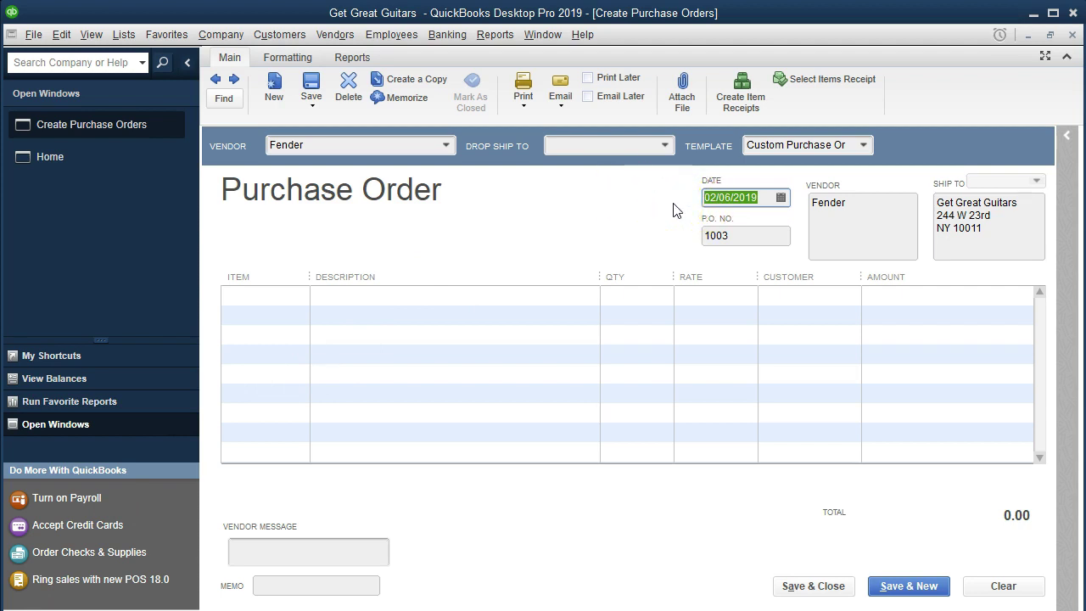
key("plus")
key("plus")
key("Tab")
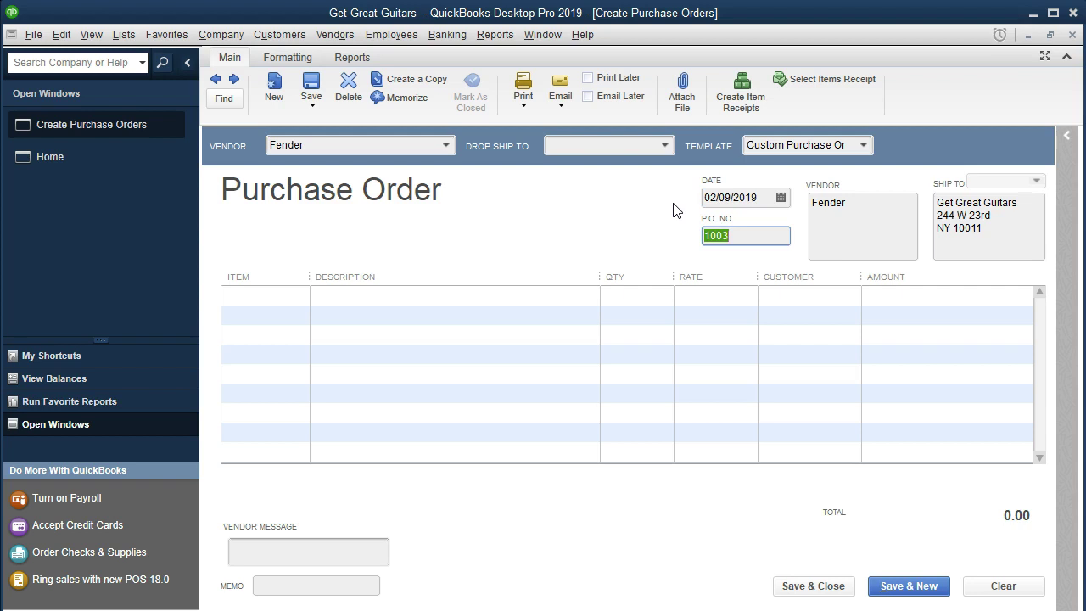
key("Tab")
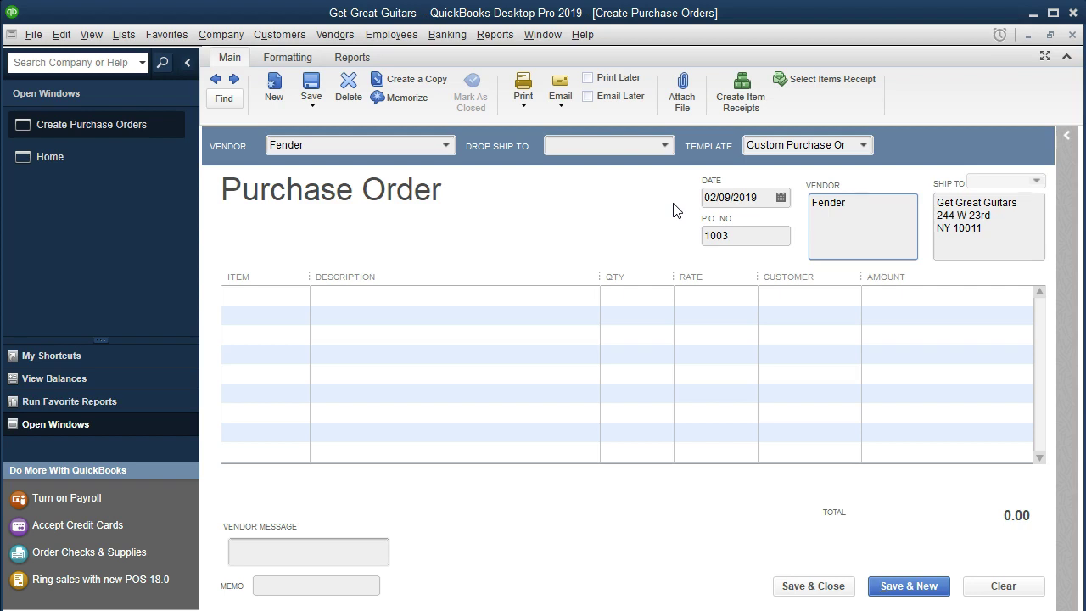
left_click(616, 202)
key("Tab")
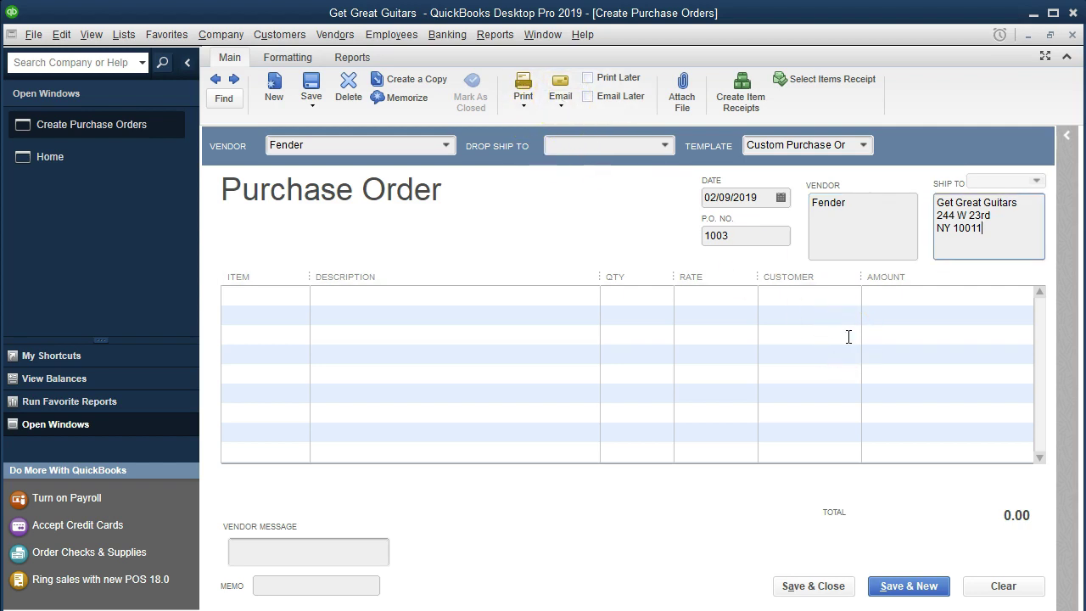
key("Tab")
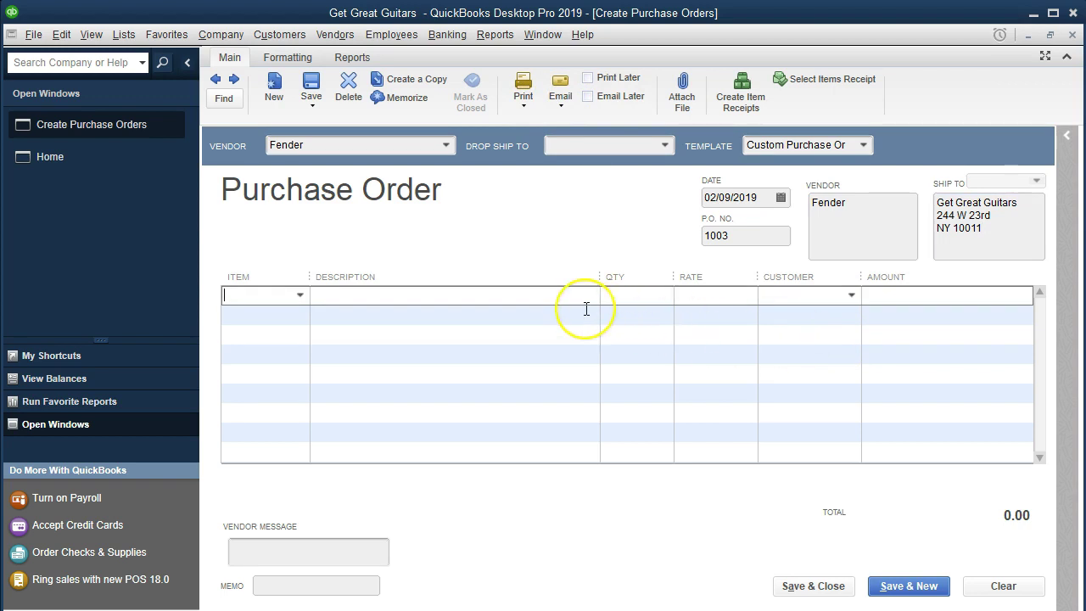
- Enter SQ as the first line's item and agree to add it as a new item
left_click(299, 295)
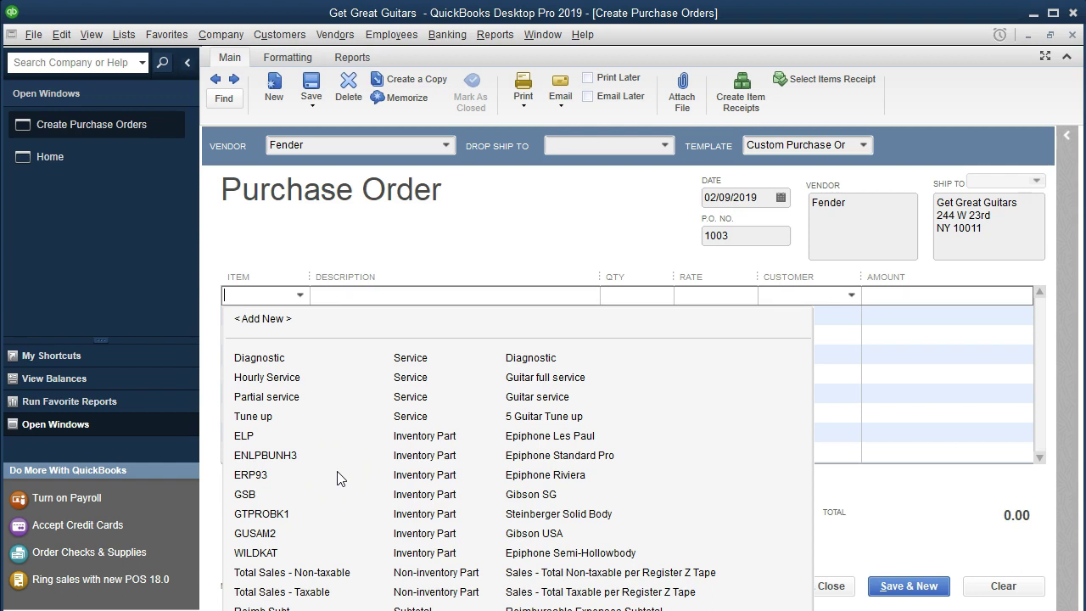
left_click(367, 246)
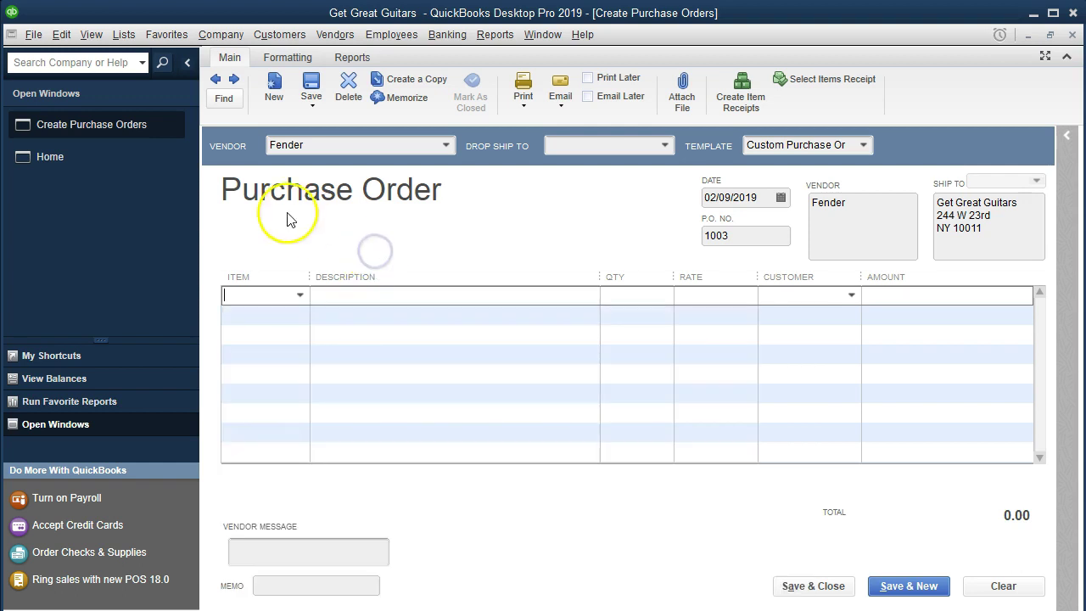
left_click(124, 34)
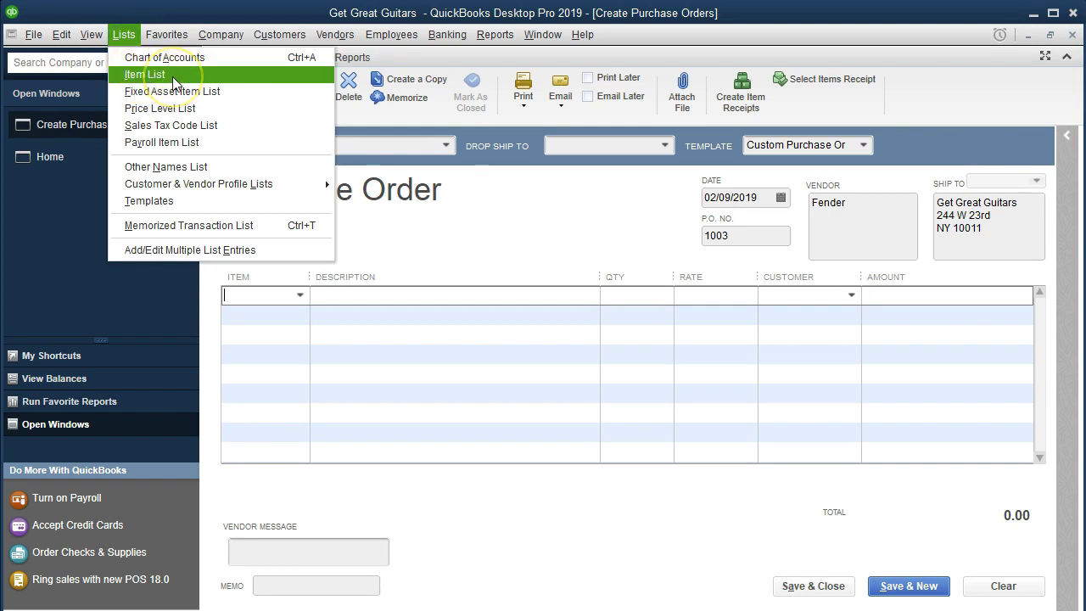
left_click(403, 228)
left_click(271, 292)
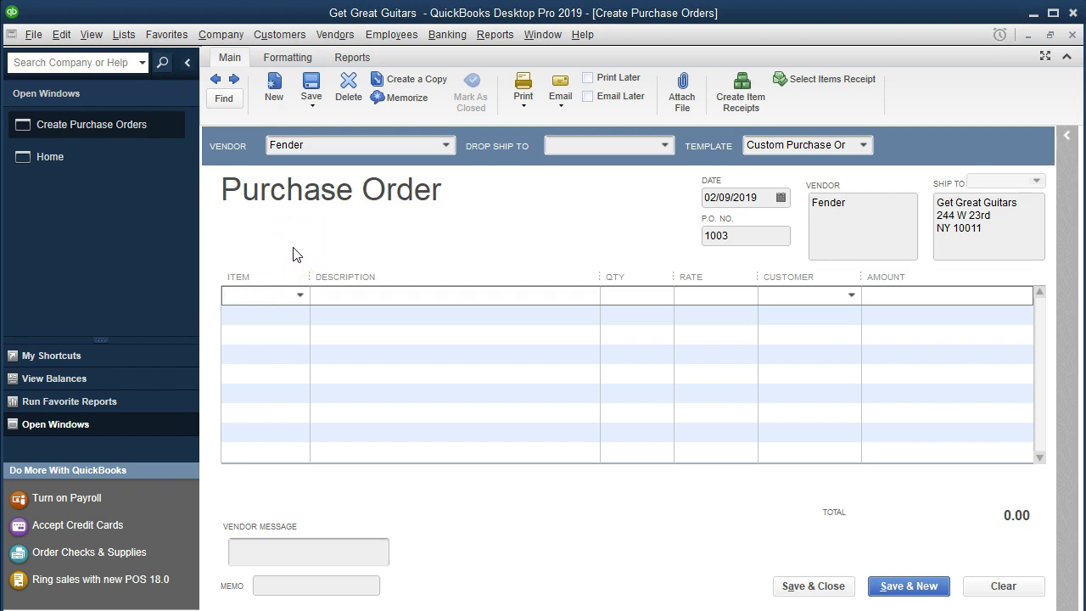
type("SQ")
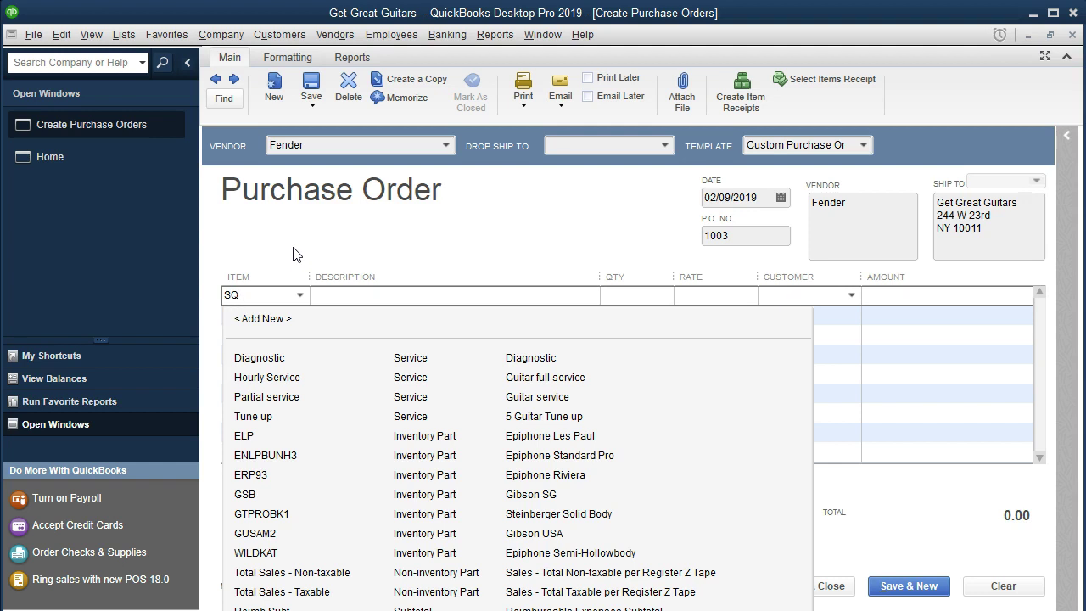
key("Tab")
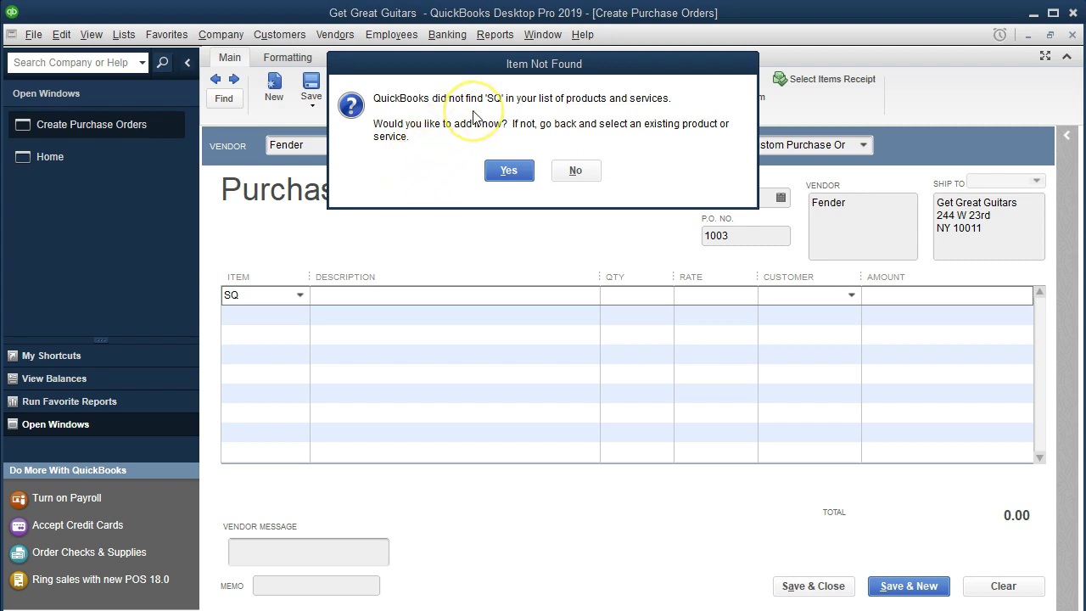
left_click(497, 173)
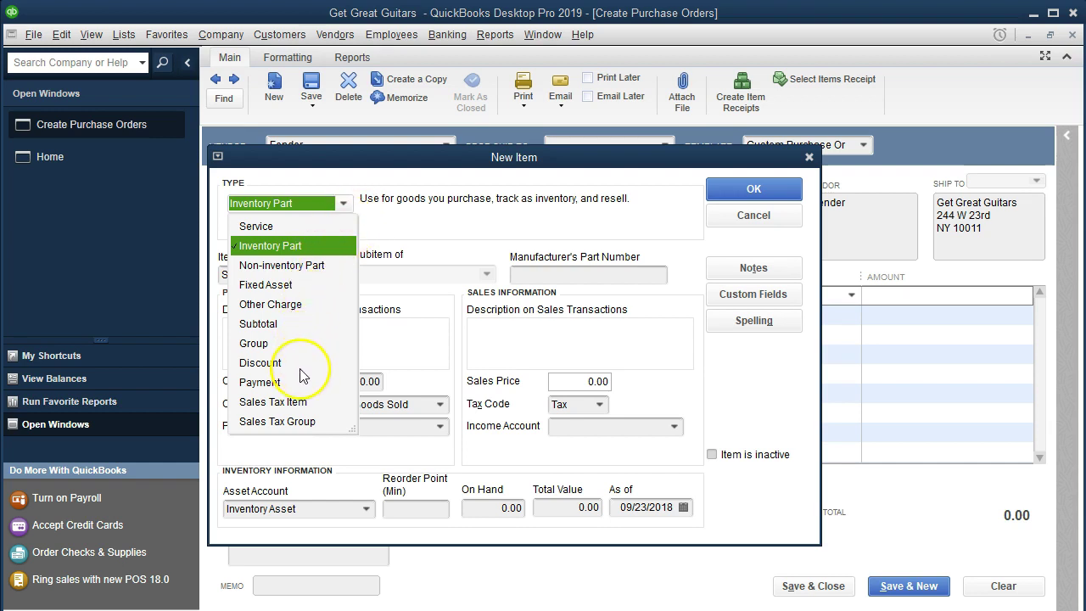
- Keep SQ as an Inventory Part with description Squier and cost 168.00
left_click(308, 249)
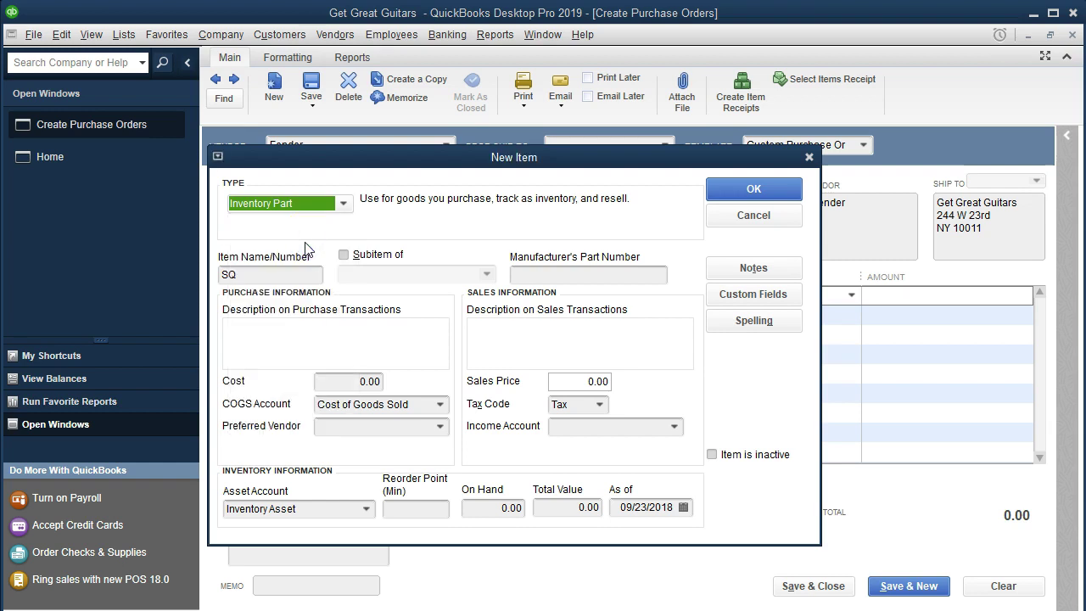
key("Tab")
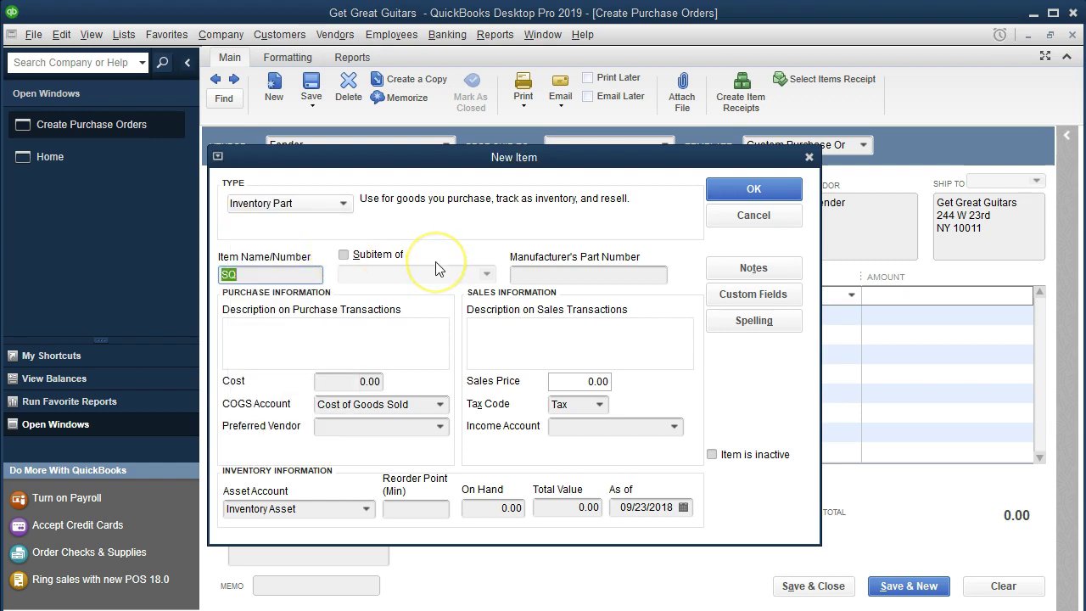
key("Tab")
key("Tab")
key("Tab")
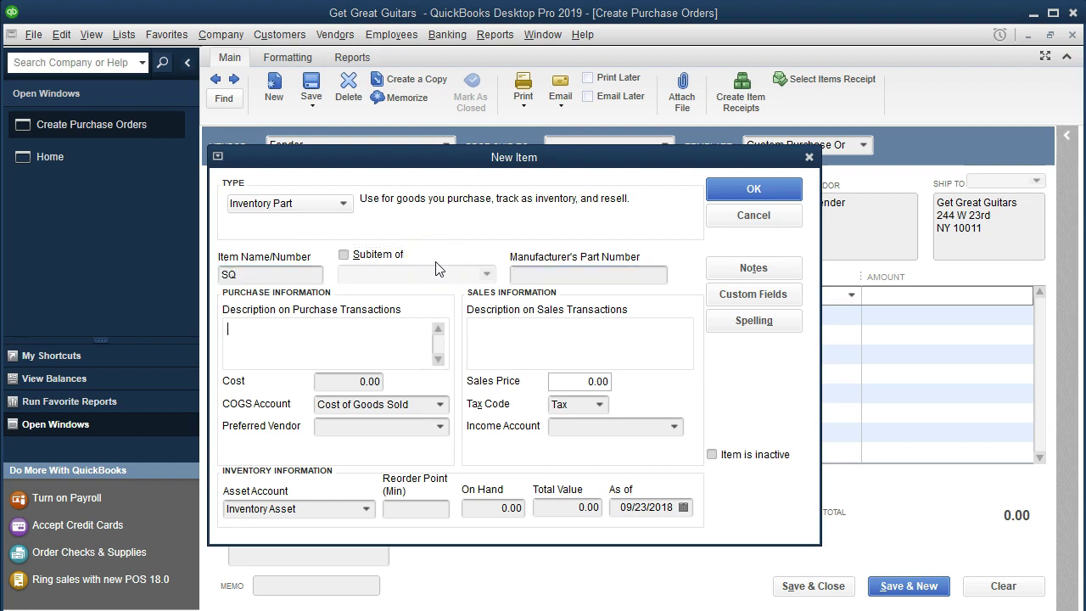
type("Squier")
key("Tab")
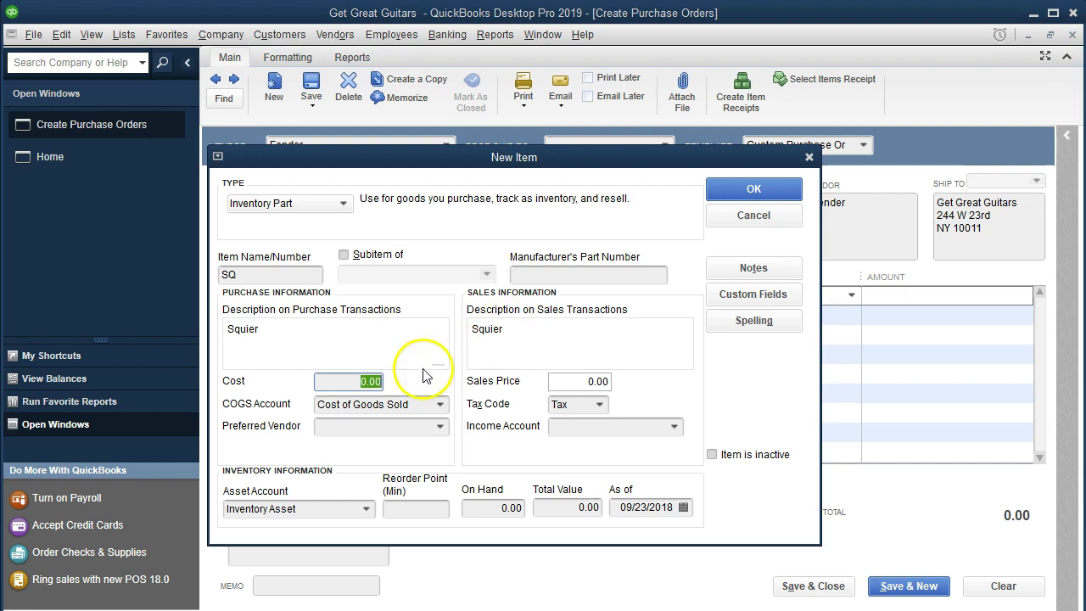
type("168")
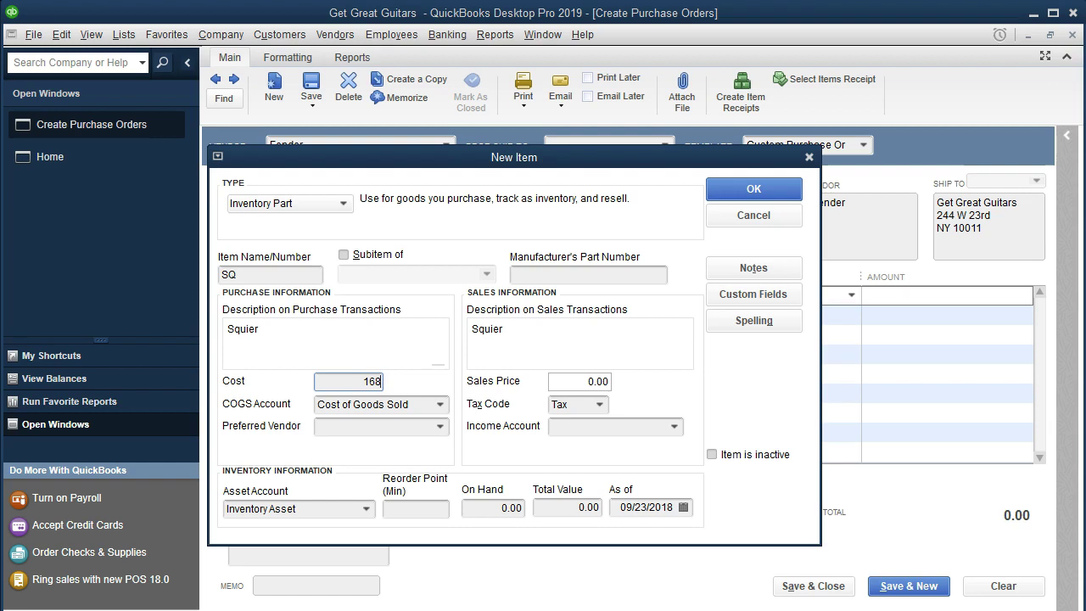
key("Tab")
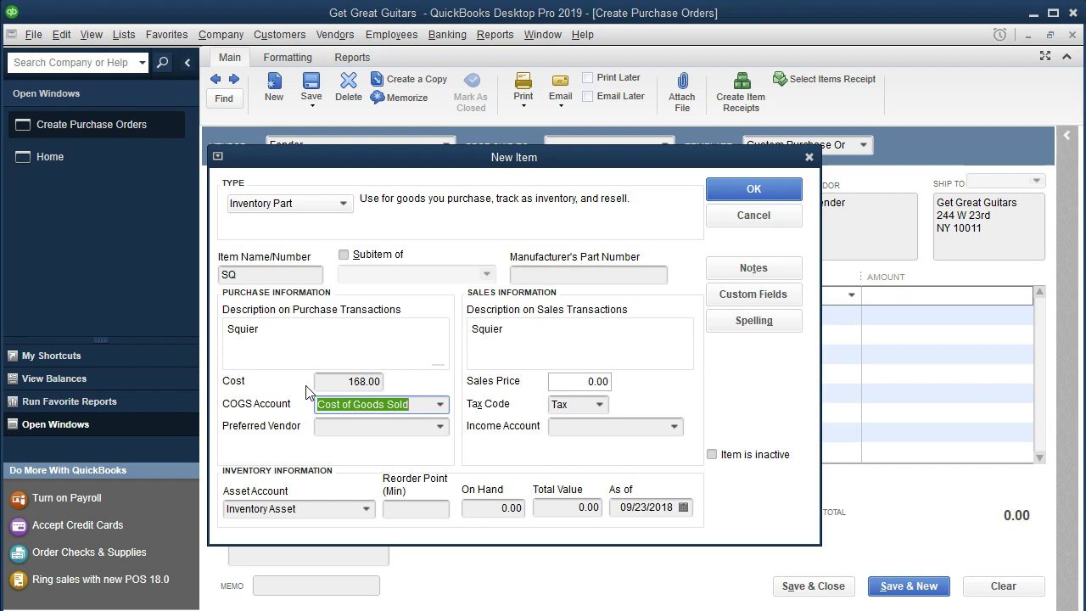
key("Tab")
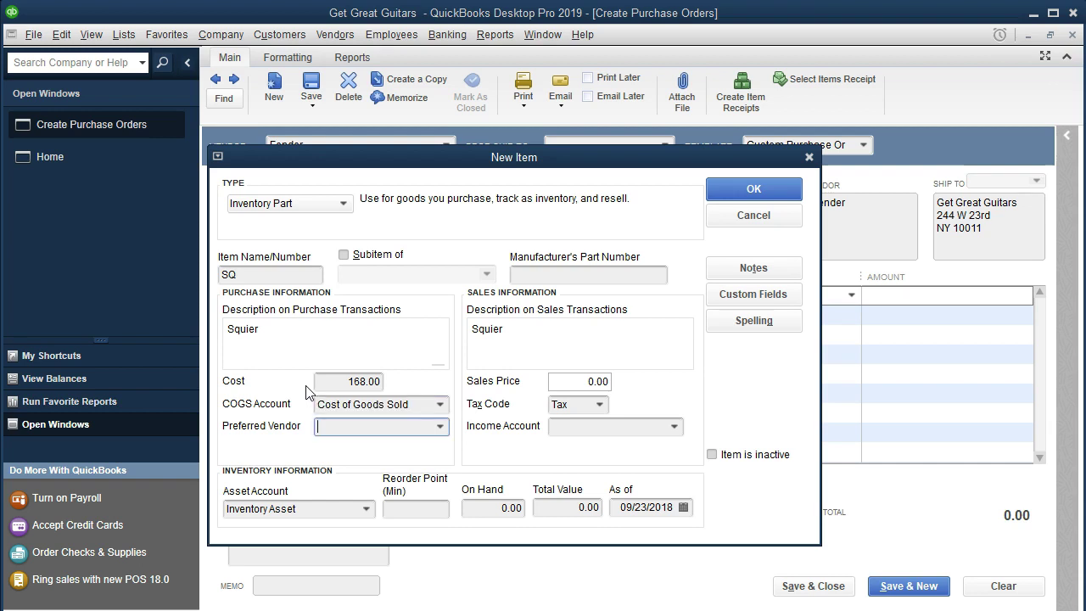
- Set Fender as preferred vendor and 244.00 as sales price, keeping tax code Tax
type("Fender")
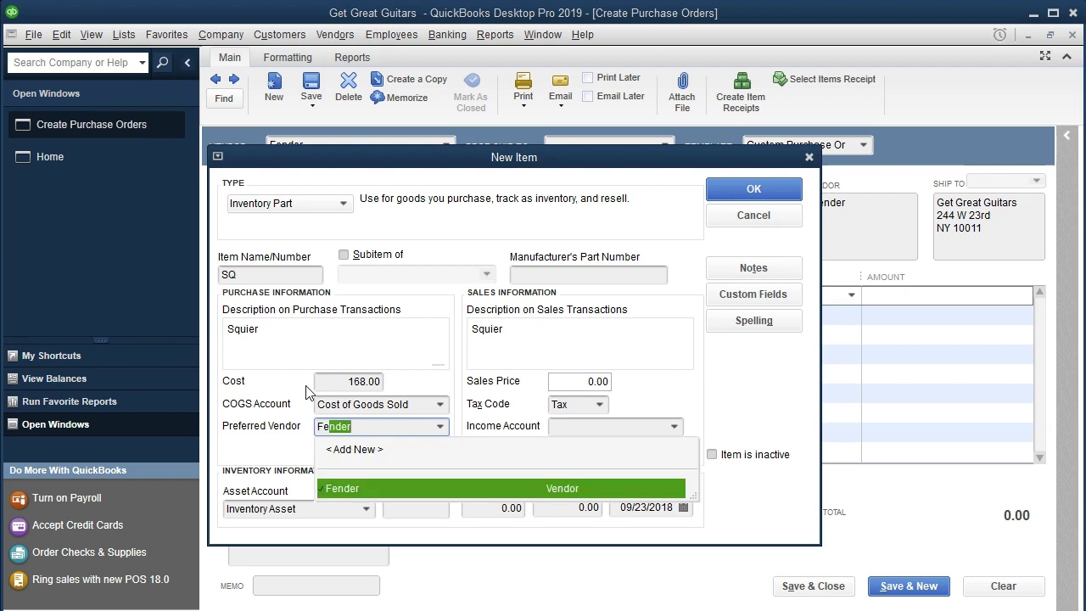
key("Tab")
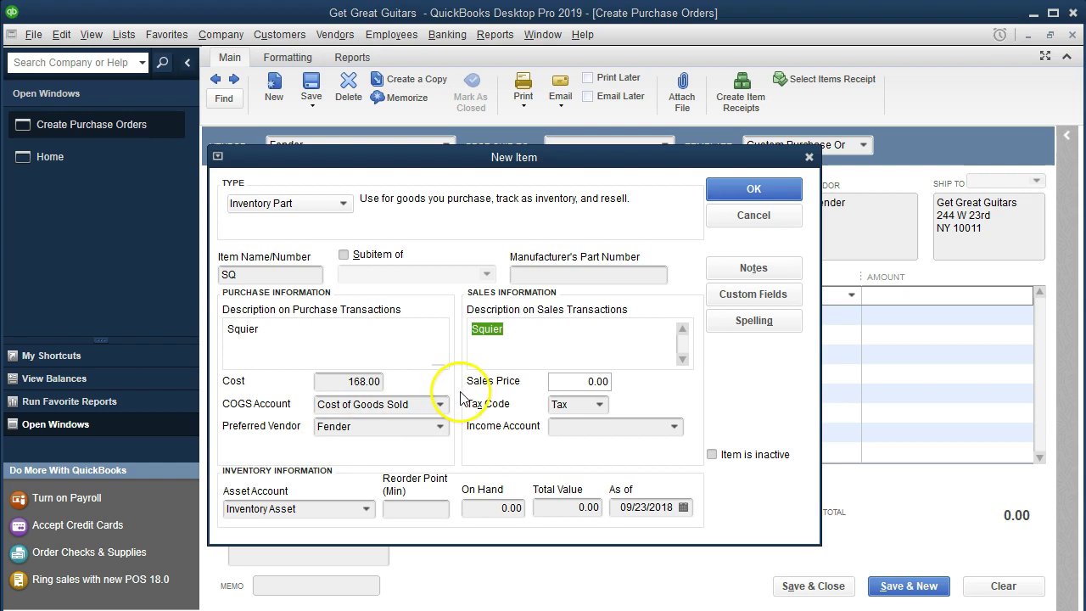
key("Tab")
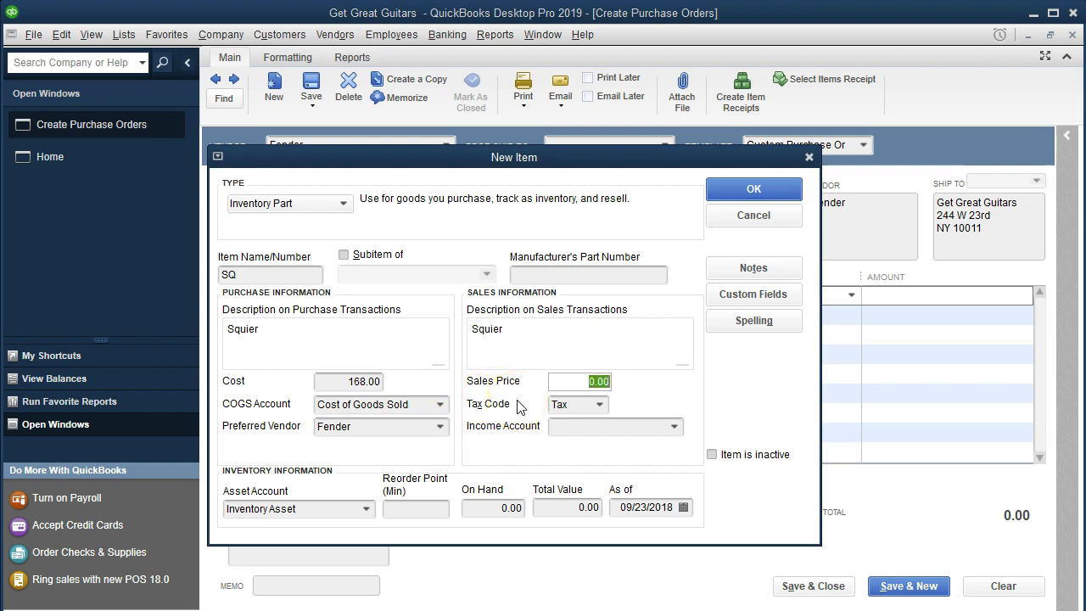
type("244")
key("Tab")
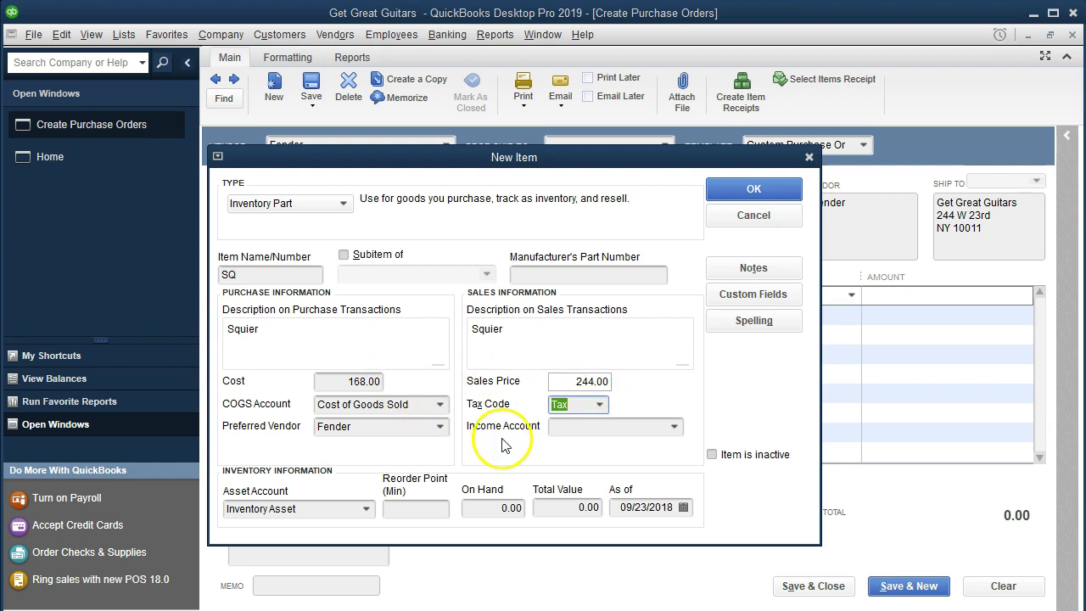
left_click(599, 404)
left_click(599, 404)
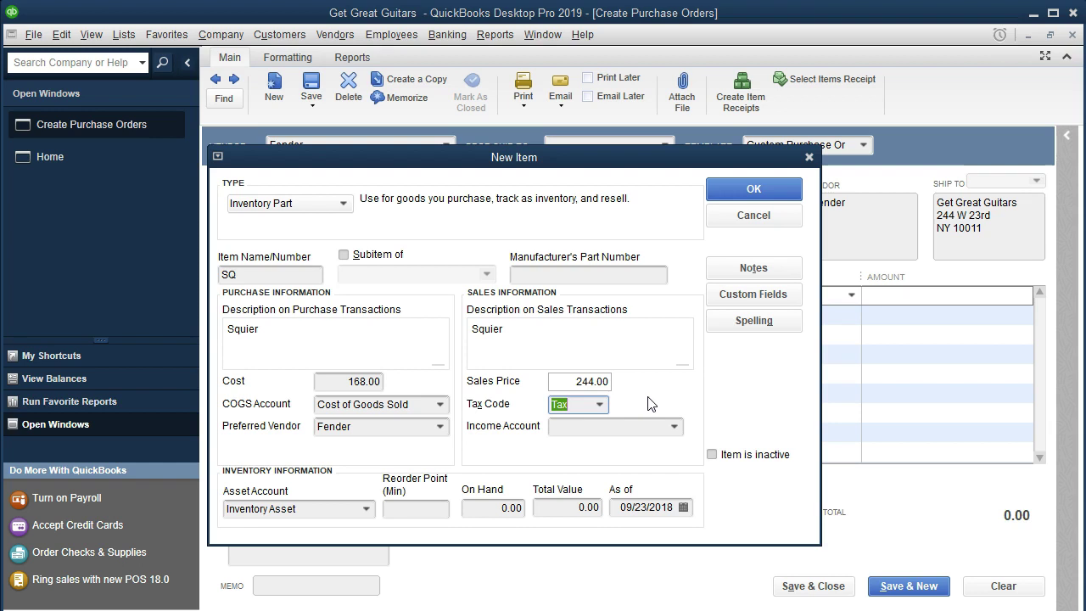
left_click(626, 409)
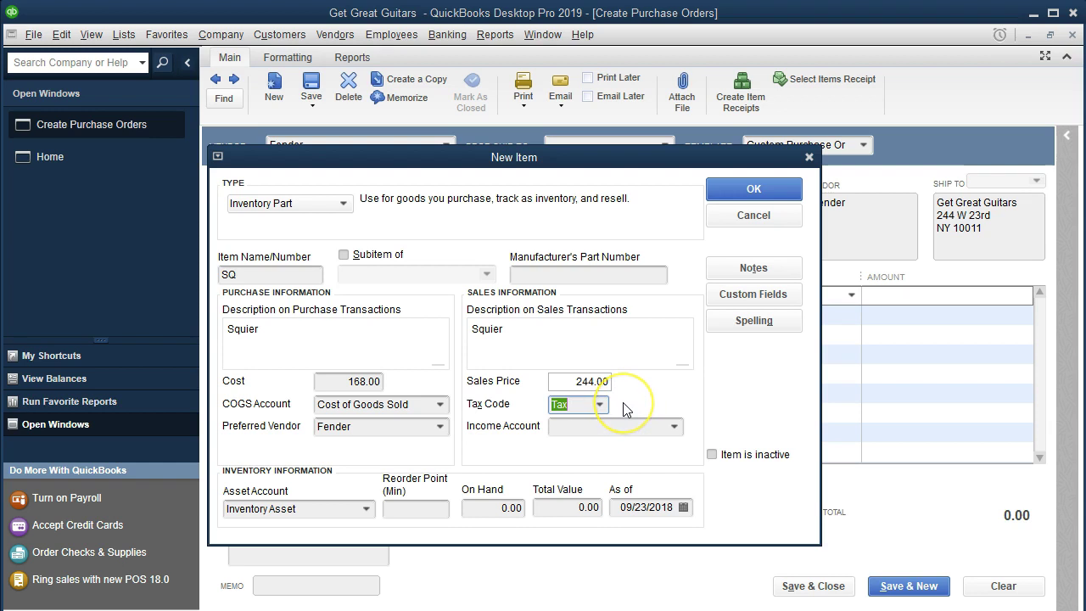
- Choose Merchandise Sales as the income account and finish the SQ item
key("Tab")
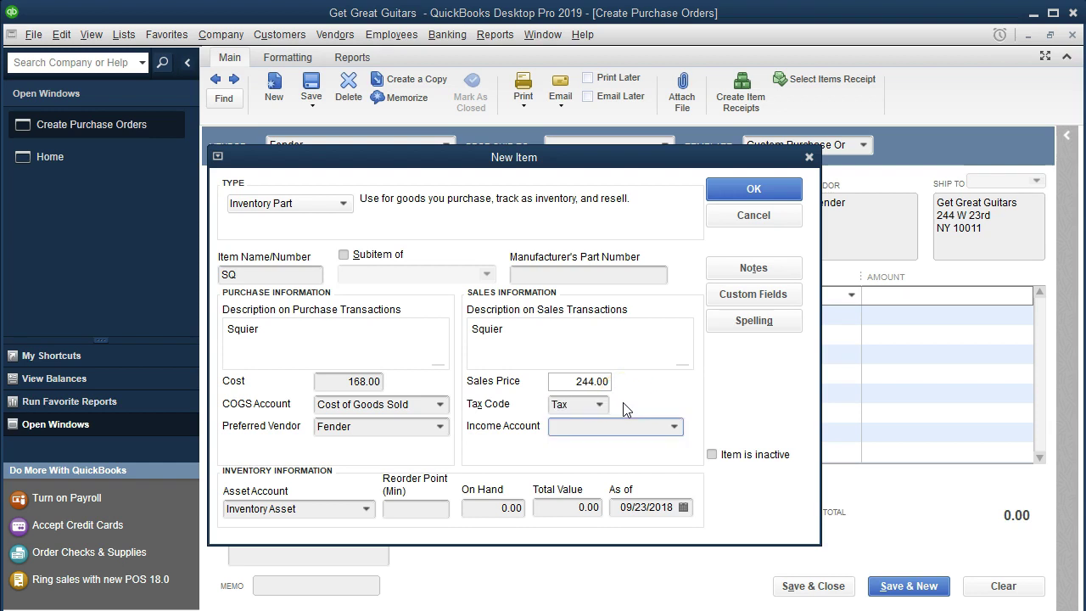
left_click(677, 434)
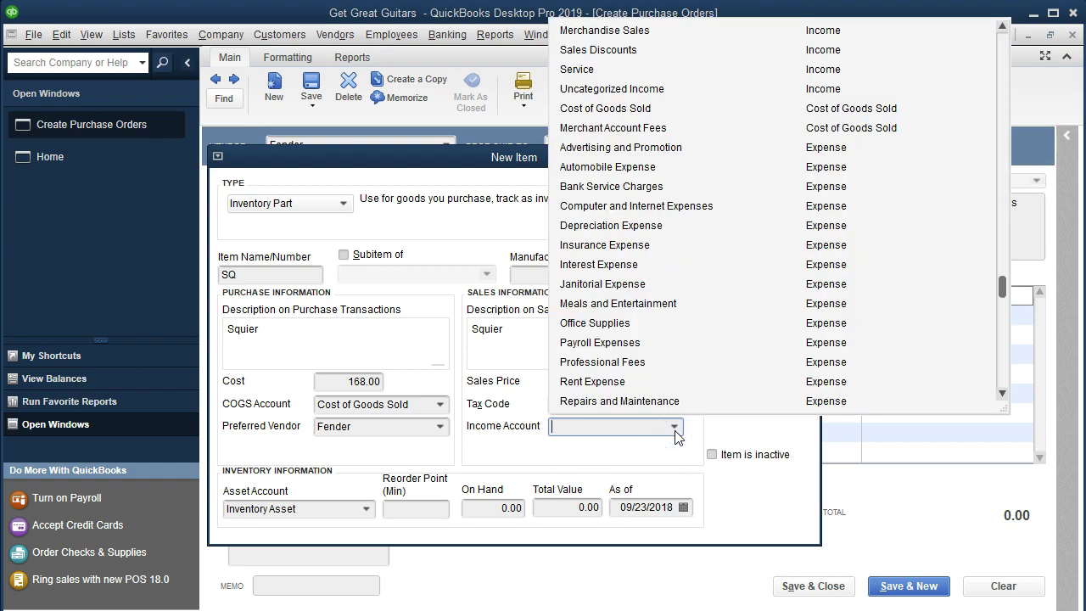
scroll(707, 279, "up", 1)
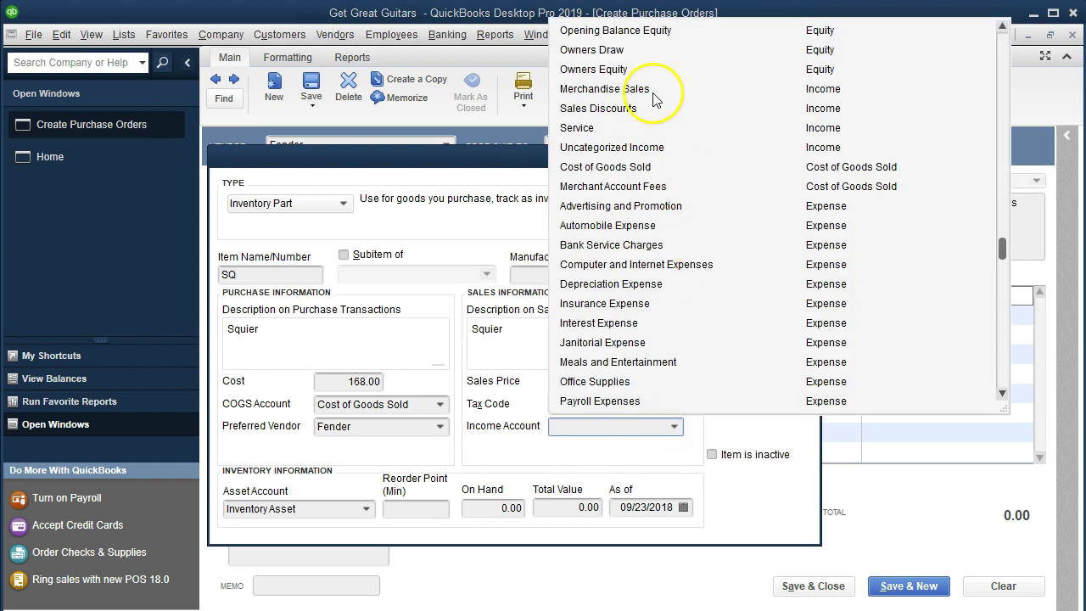
left_click(607, 427)
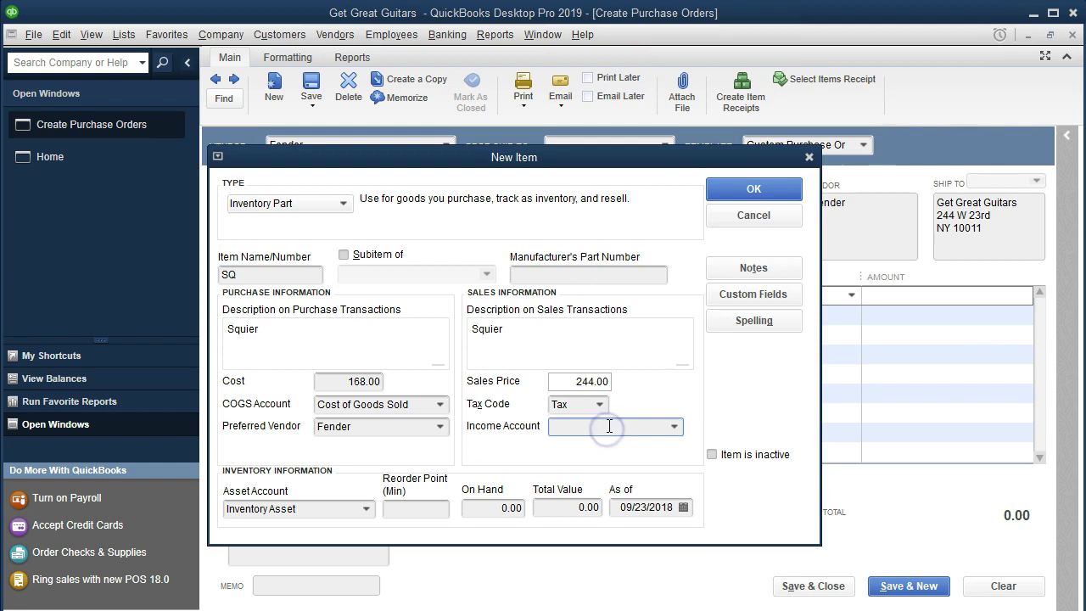
type("Merchandise Sales")
key("Tab")
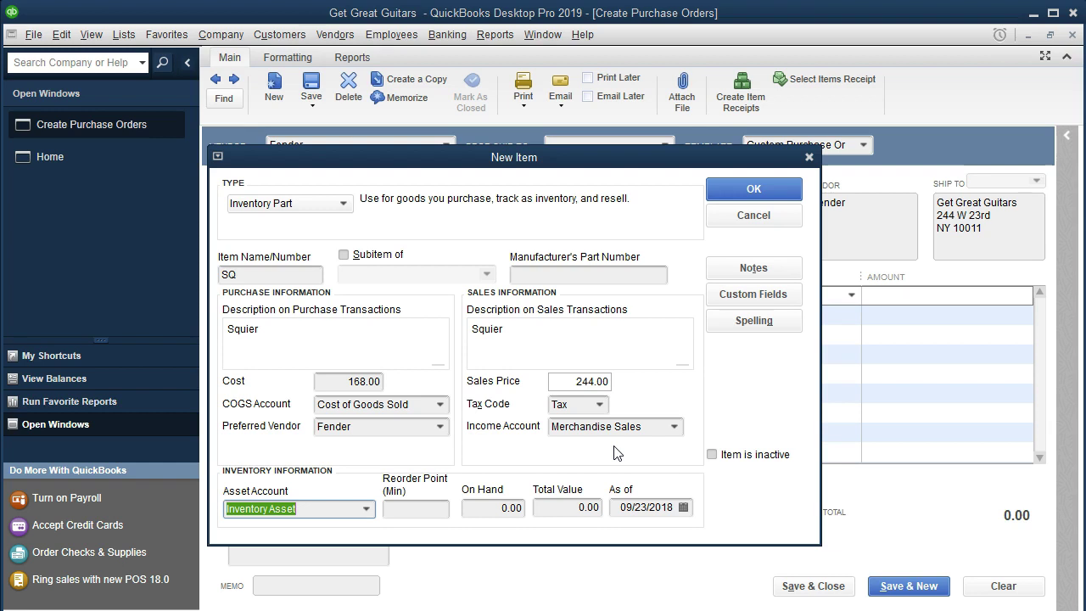
left_click(754, 191)
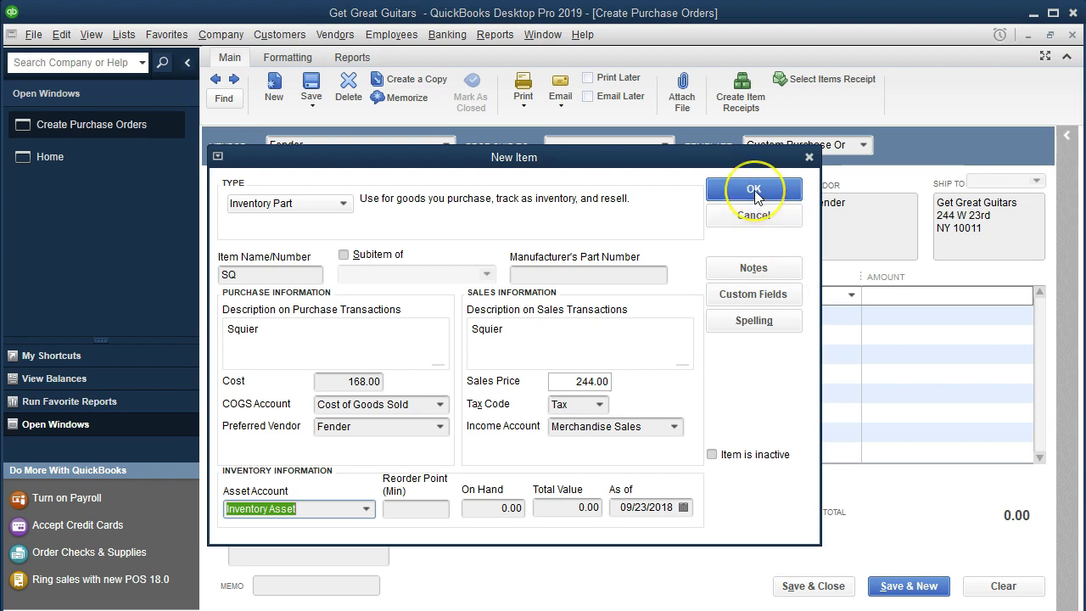
- Save the SQ item, then give the Squier line quantity 1 and open its Customer list
left_click(754, 192)
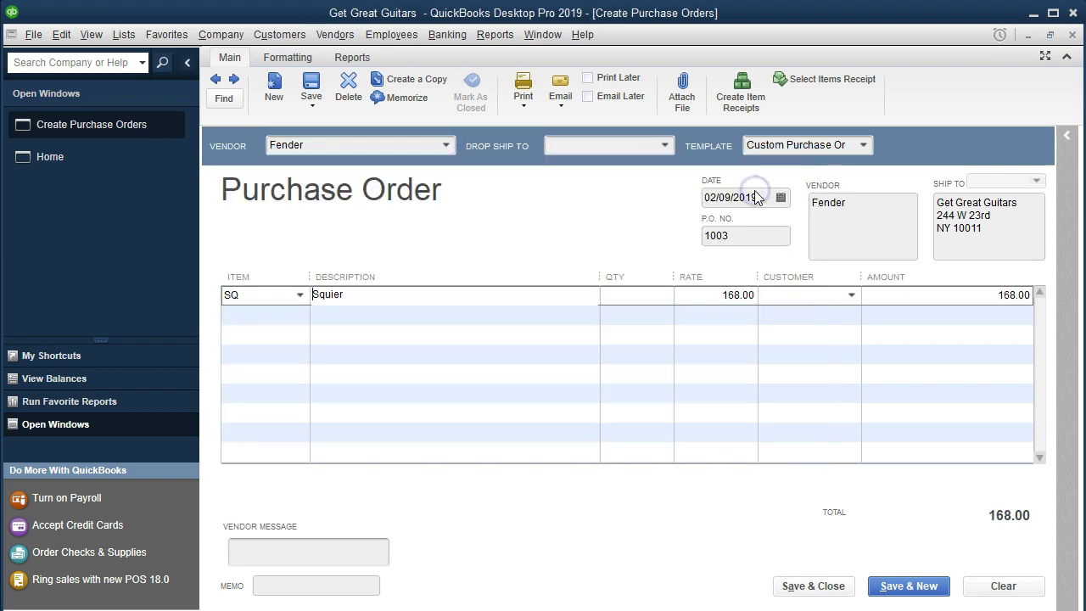
left_click(314, 294)
left_click(460, 296)
key("Tab")
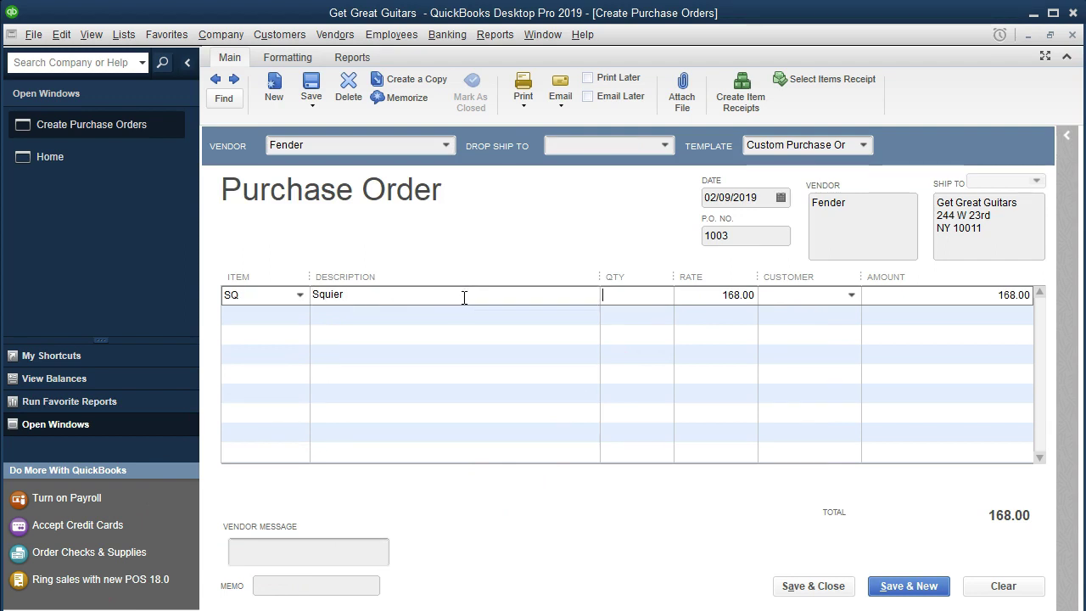
type("1")
key("Tab")
key("Tab")
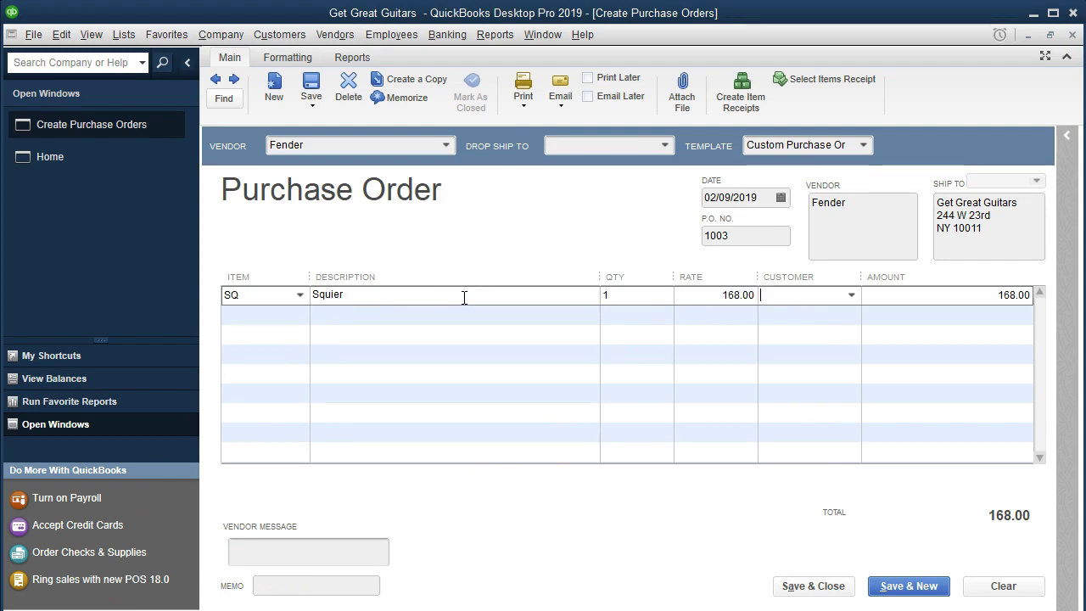
left_click(851, 297)
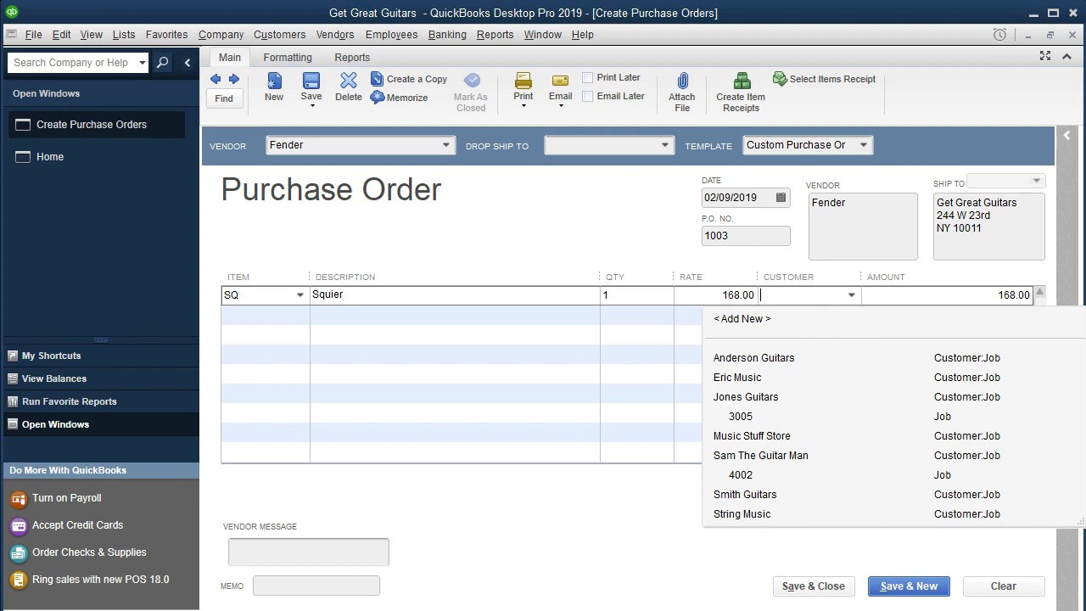
key("Escape")
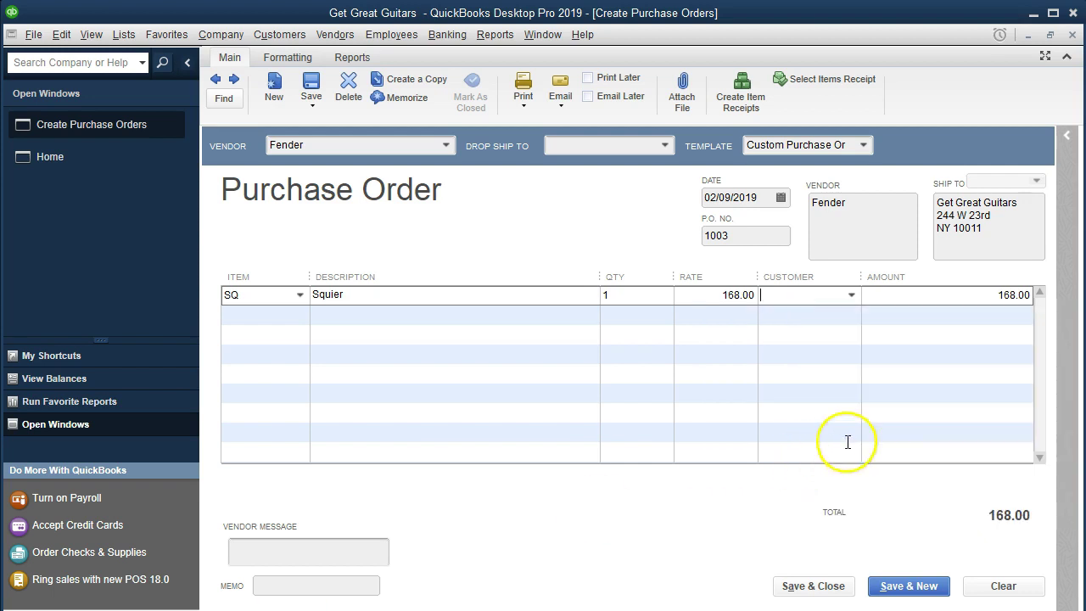
left_click(850, 296)
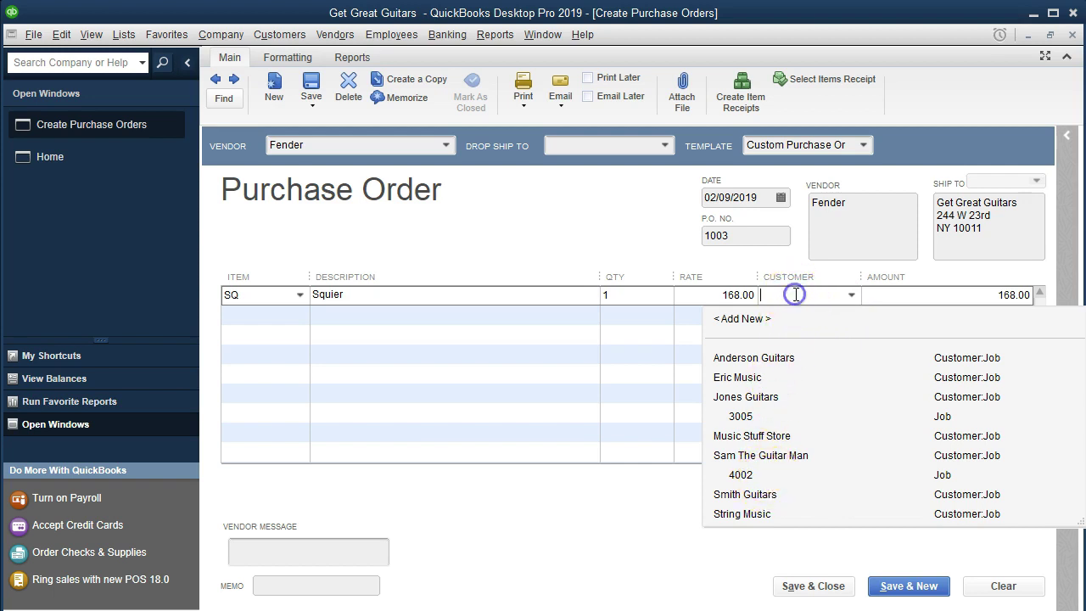
- Enter New Music Stuff as the Squier line's customer and Quick Add it
type("New Music Stuff")
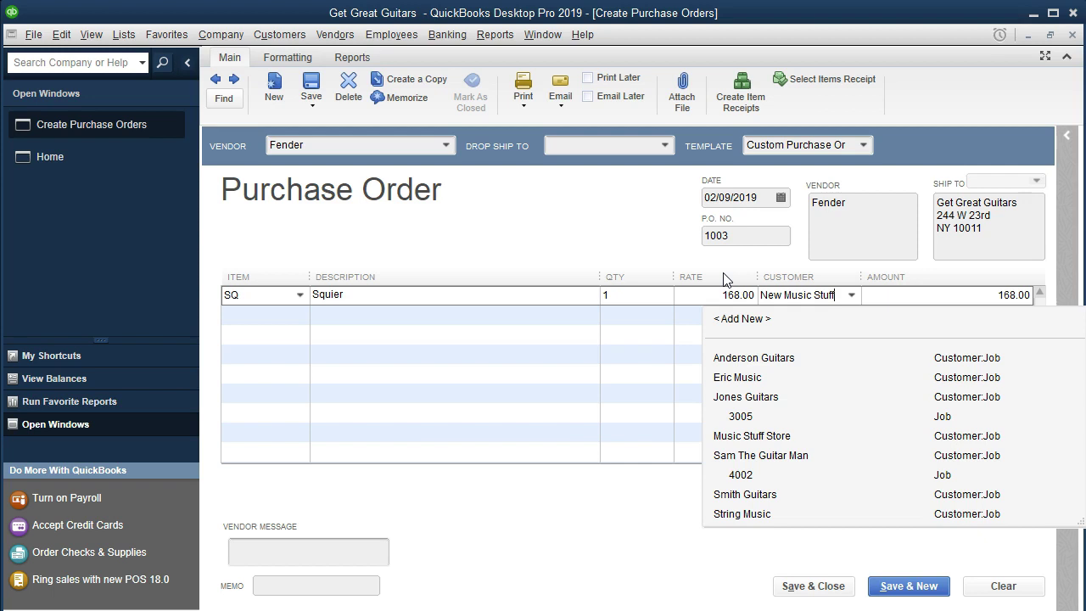
left_click(745, 289)
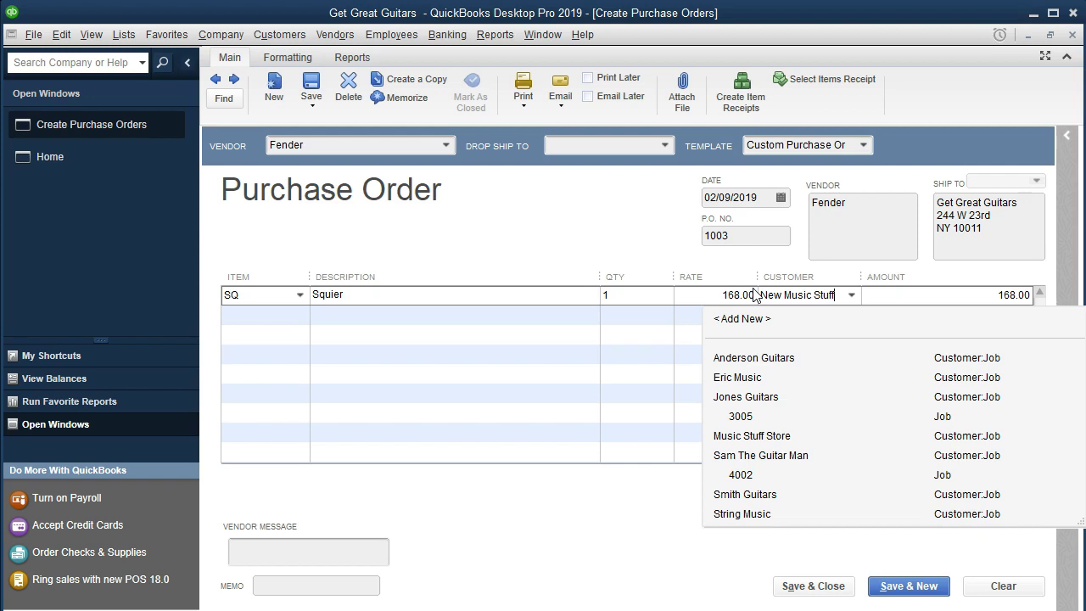
key("Tab")
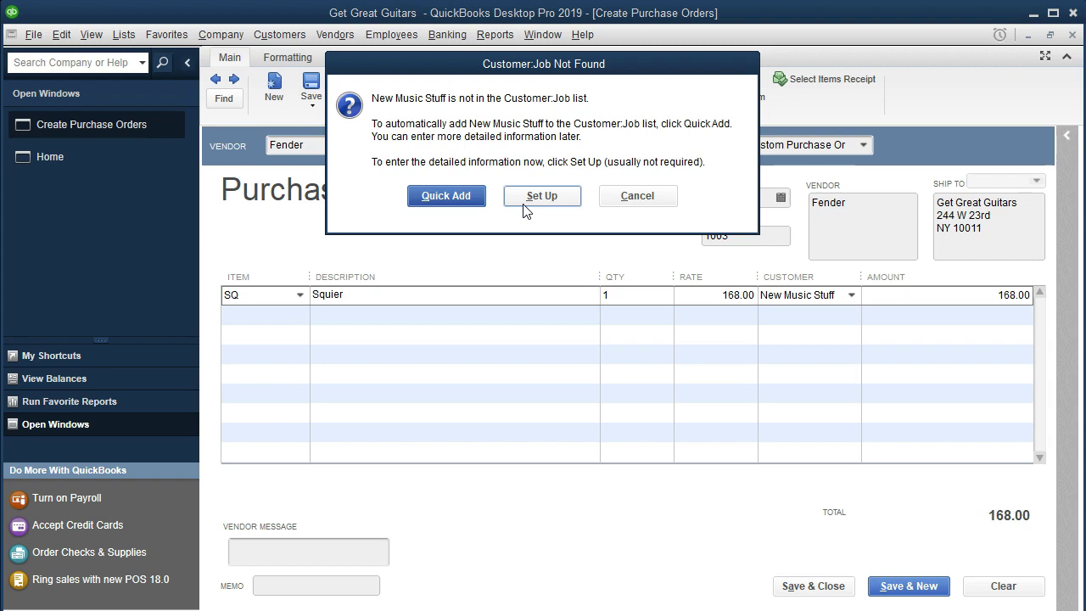
left_click(441, 198)
left_click(473, 209)
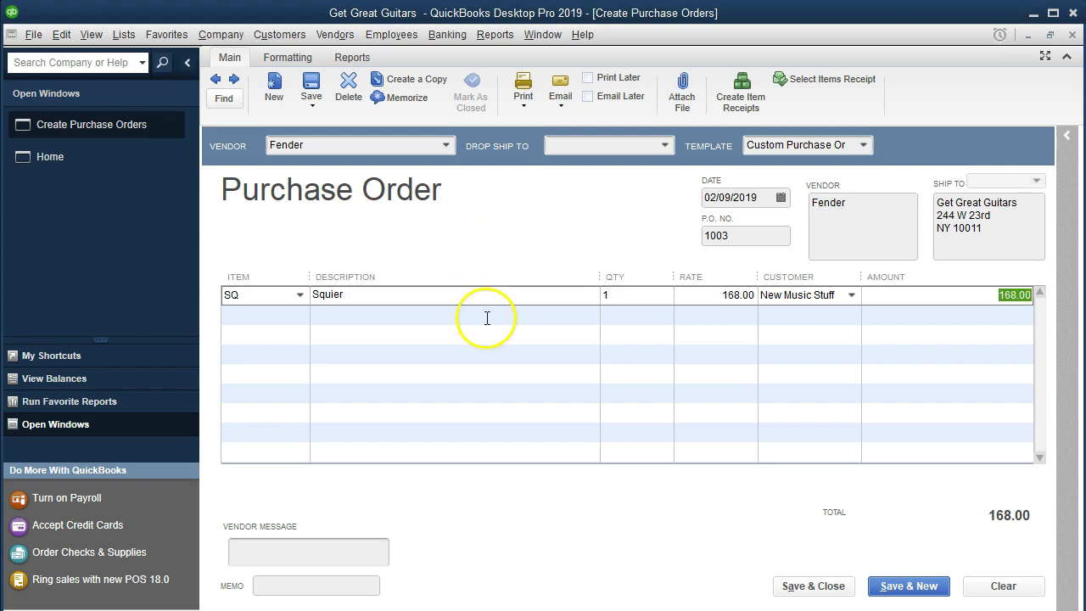
- Save and close the Fender purchase order and start another purchase order
left_click(792, 586)
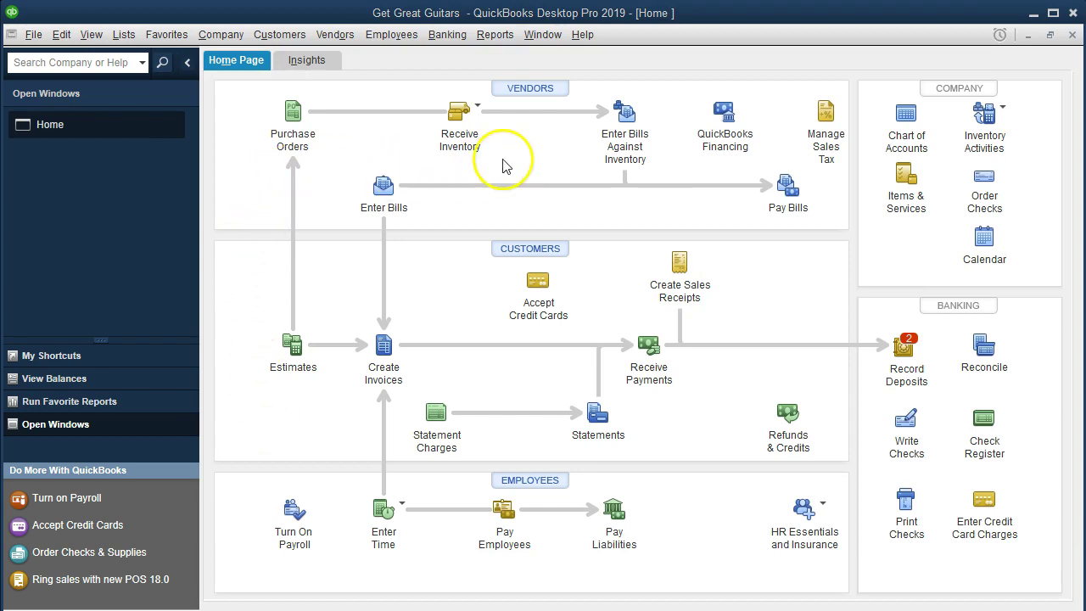
left_click(293, 119)
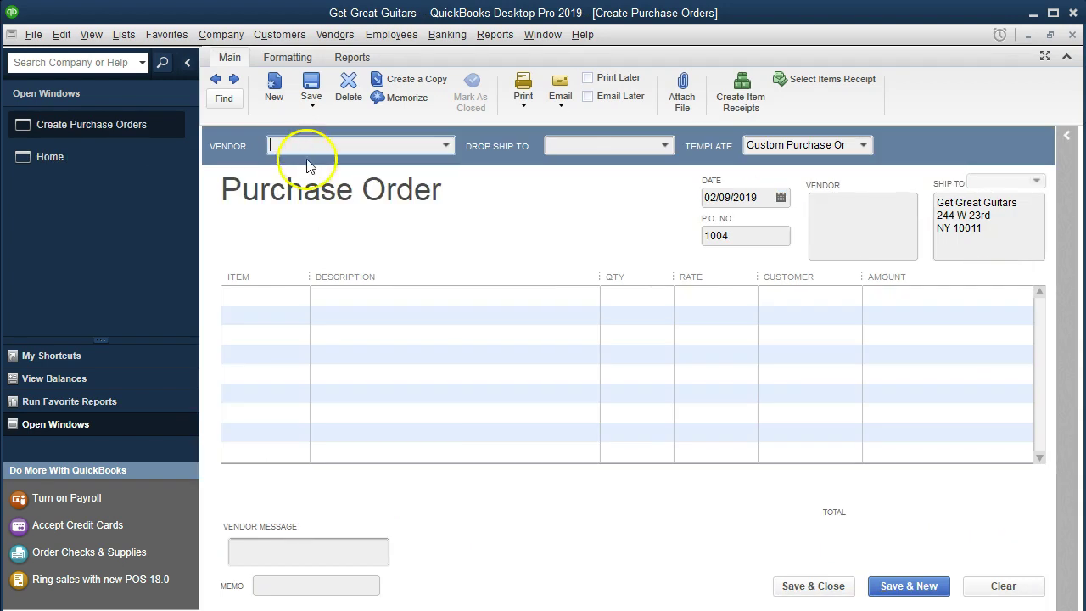
left_click(887, 583)
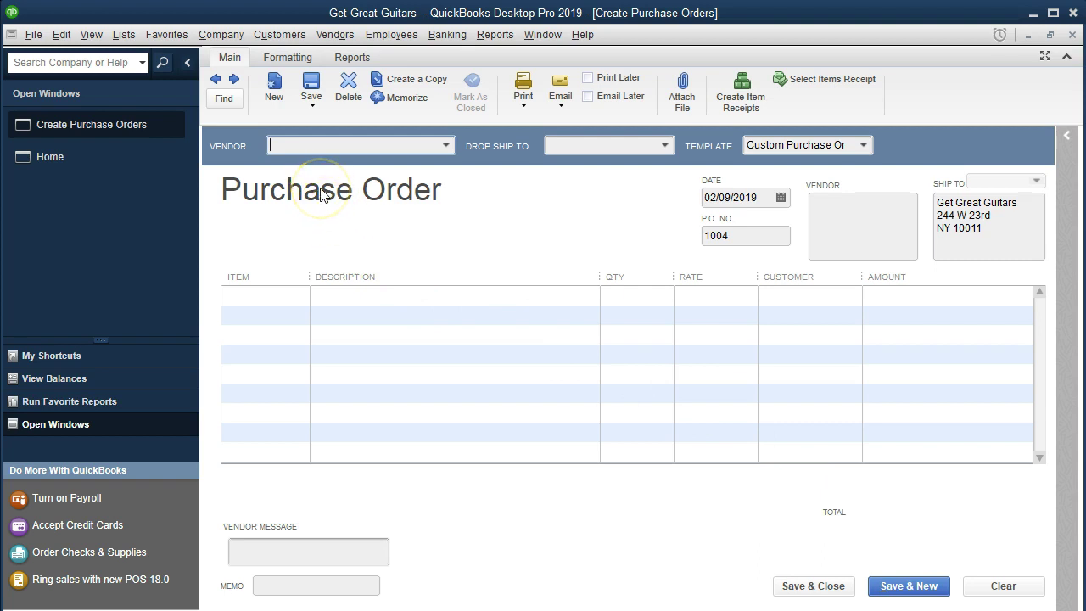
- Choose Epiphone as vendor on P.O. 1004 and move past the date and number fields
left_click(446, 145)
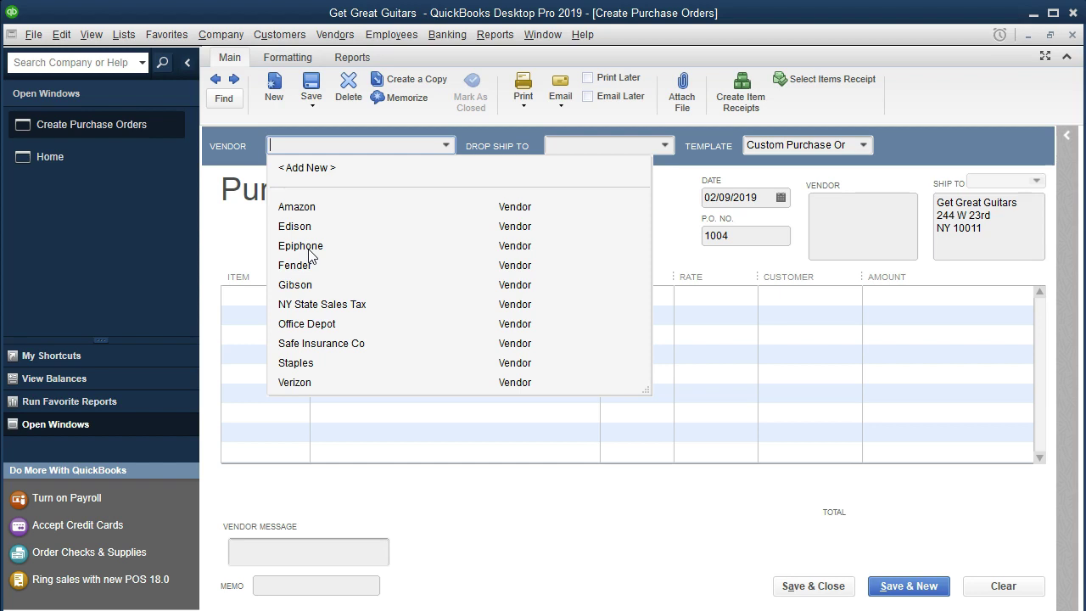
type("Epiphone")
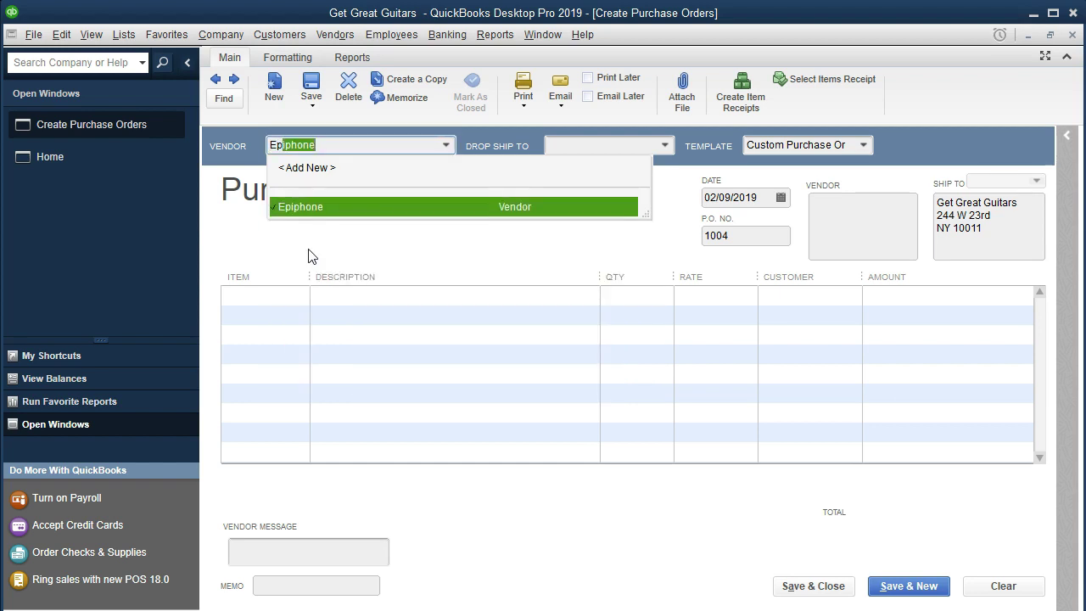
key("Tab")
key("Tab")
key("Tab")
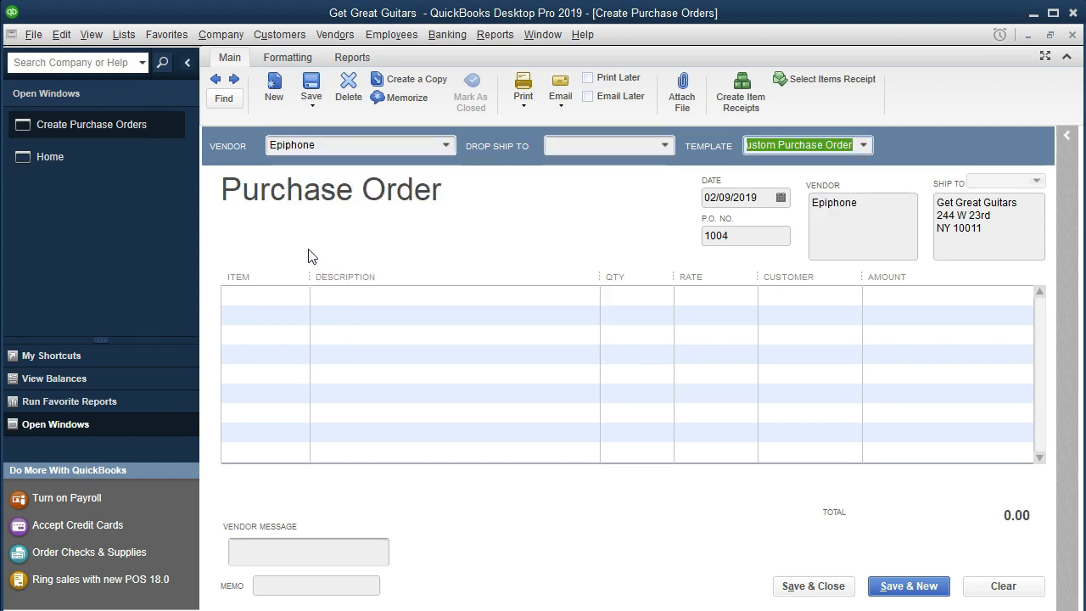
key("Tab")
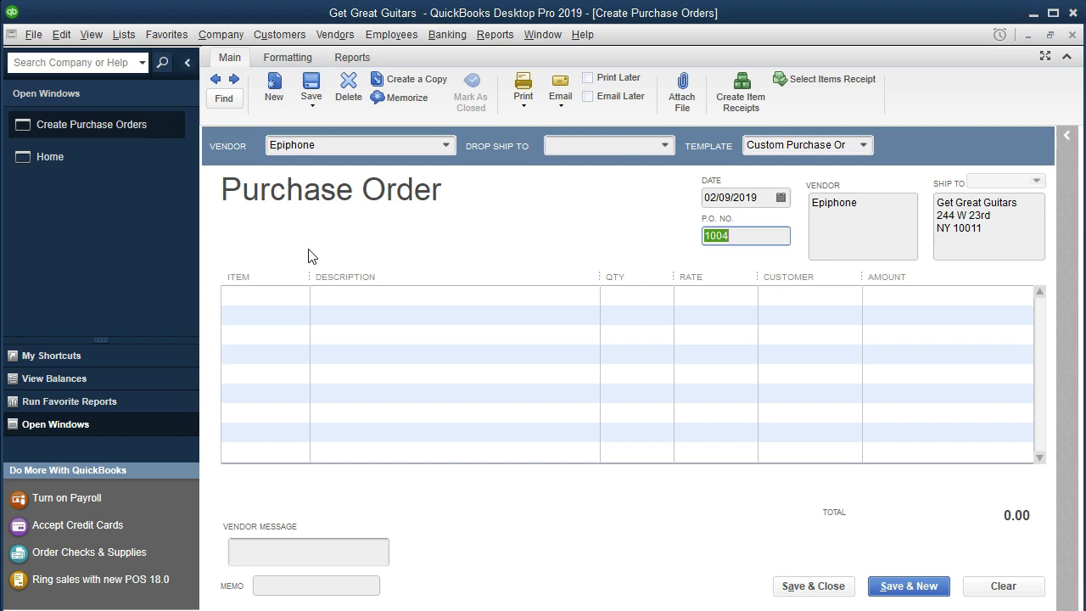
key("Tab")
key("Tab")
key("Tab")
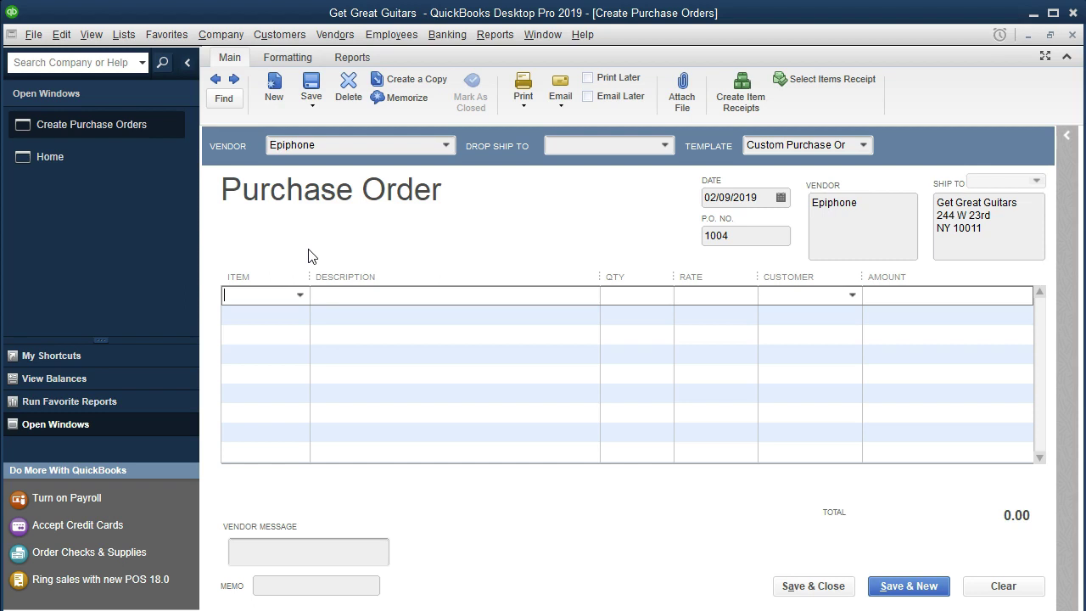
left_click(299, 297)
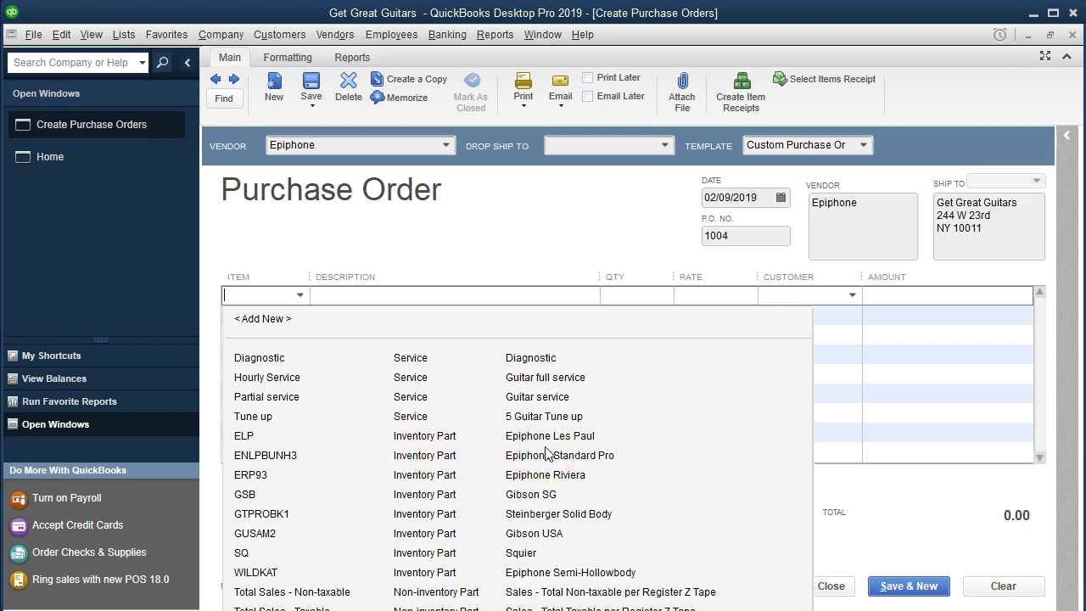
- Add item ELP Epiphone Les Paul, quantity 3 (1,200.00 total), and save the order
type("ELP")
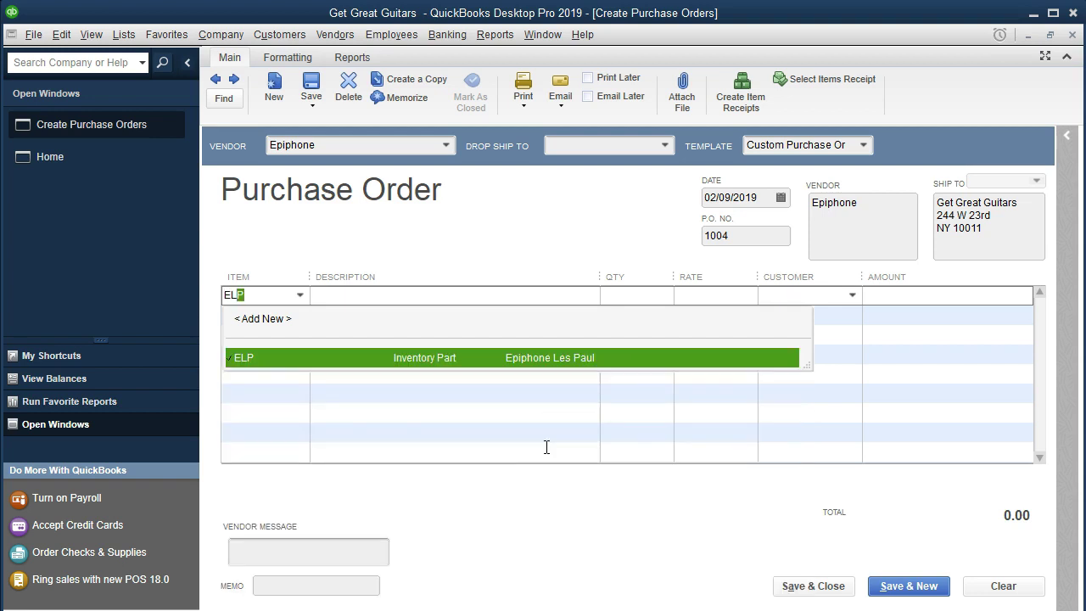
key("Tab")
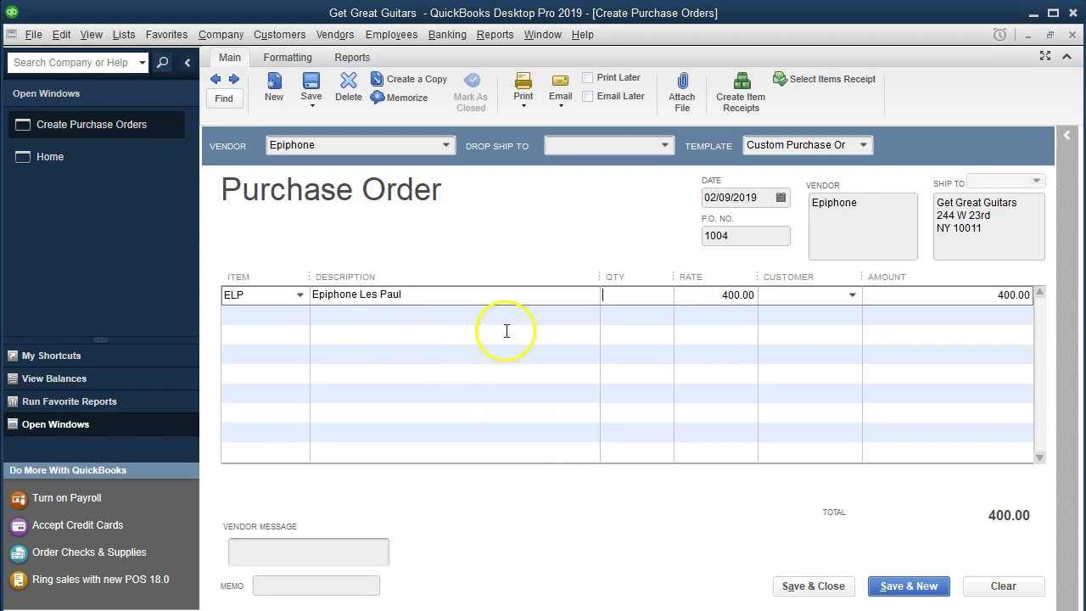
type("3")
key("Tab")
left_click(616, 383)
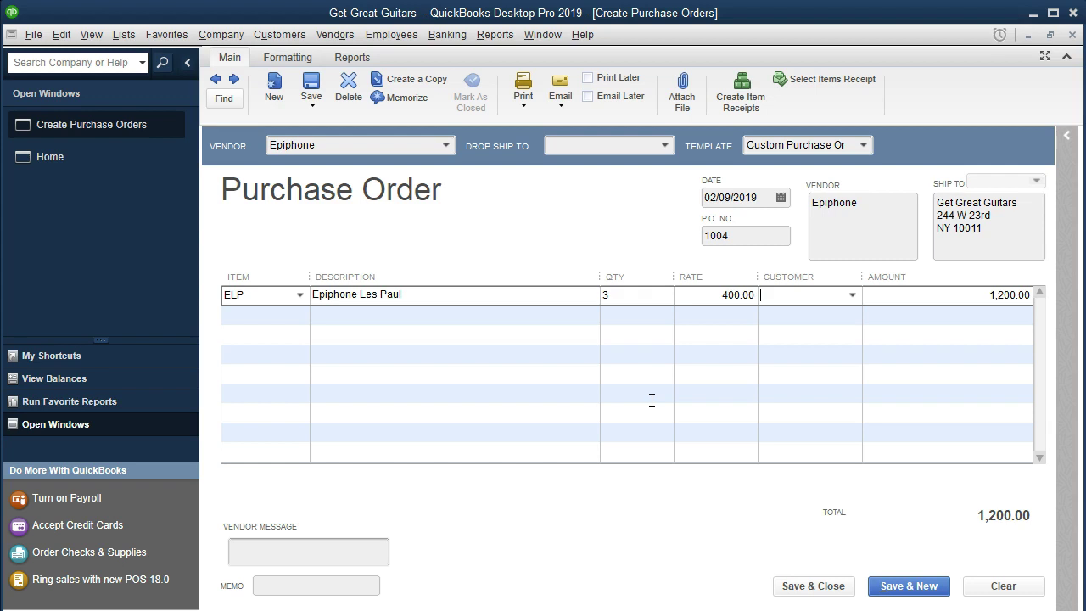
left_click(816, 587)
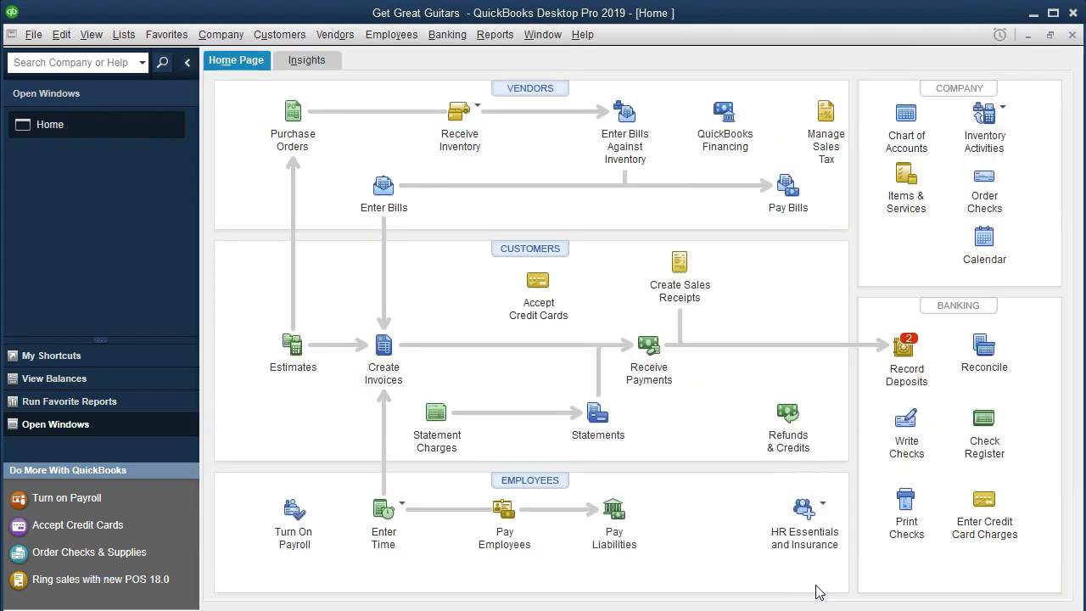